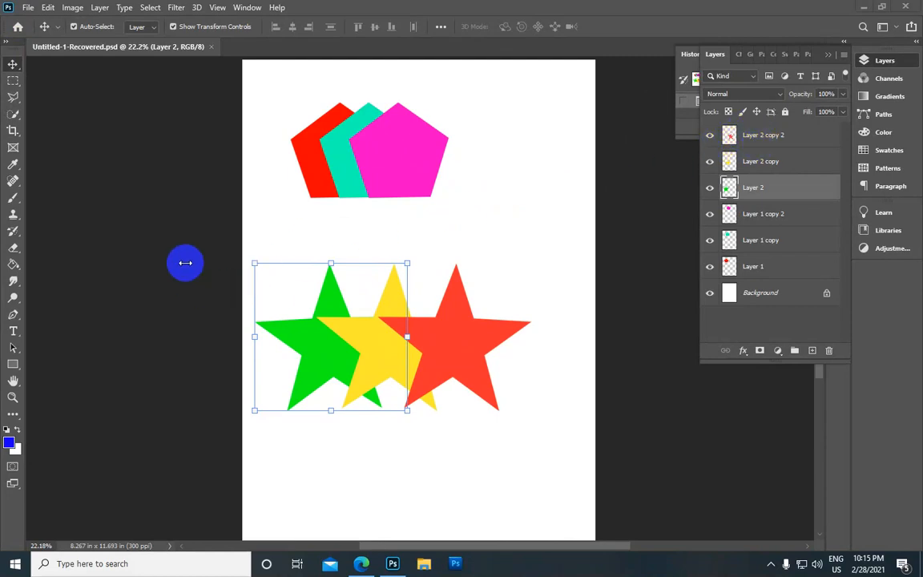
Step: Select the Layer 2 copy 2 layer and move its red star slightly to the right
left_click(182, 177)
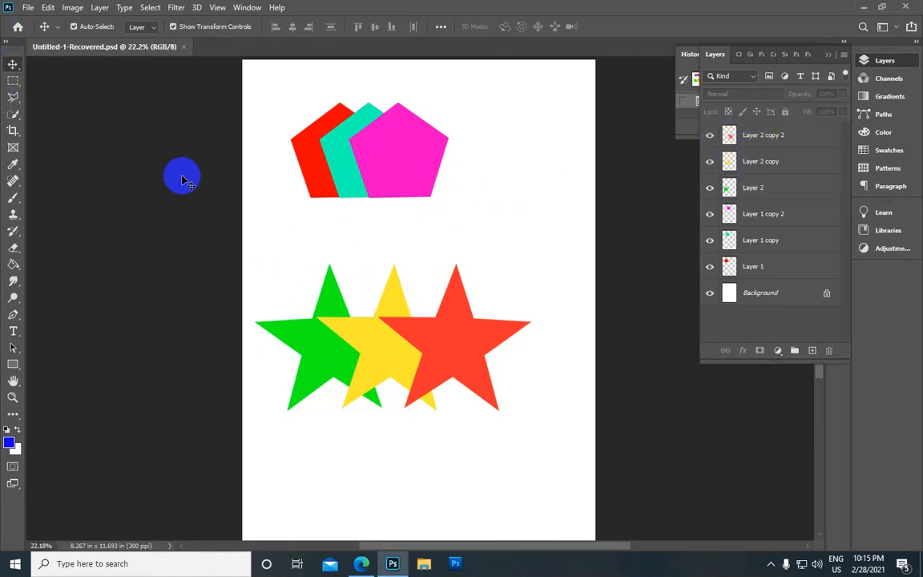
scroll(767, 160, "down", 2)
scroll(767, 172, "up", 2)
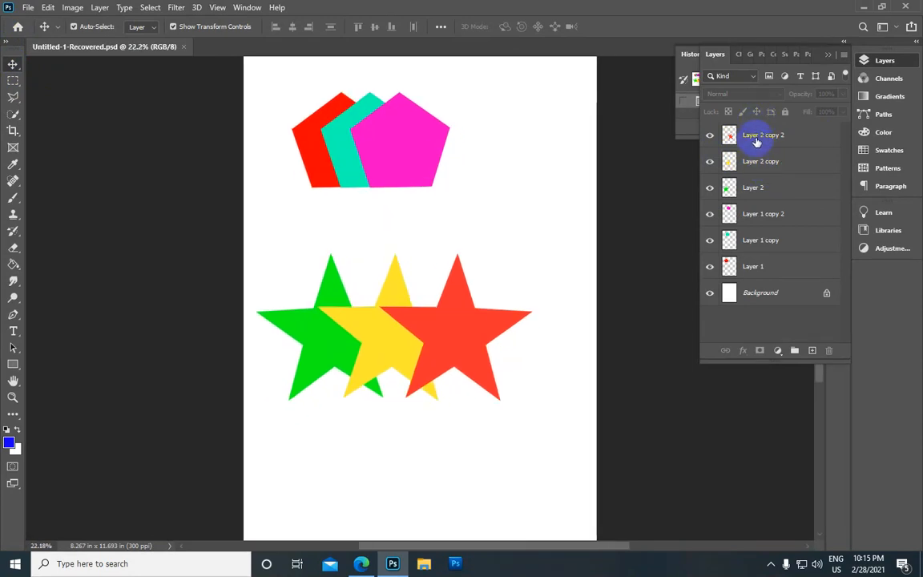
left_click(755, 140)
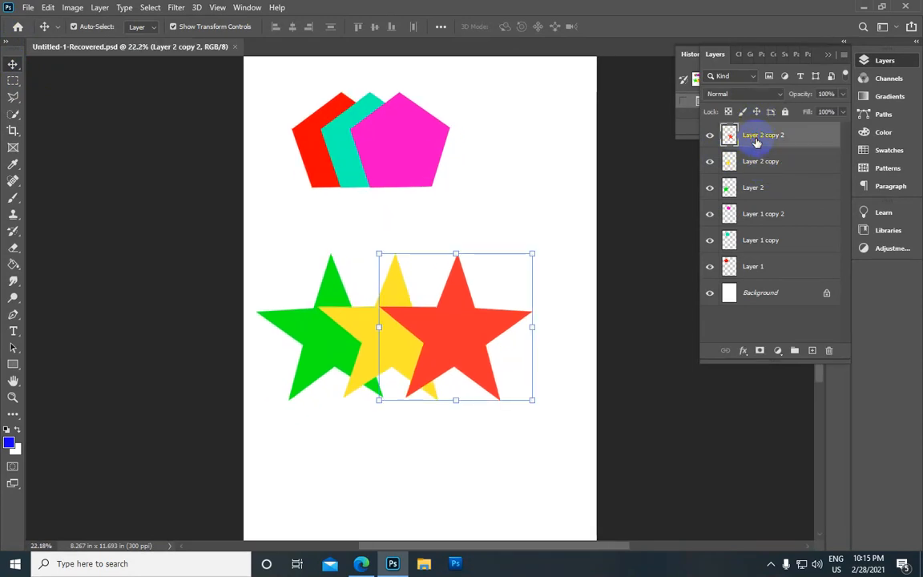
left_click(12, 69)
mouse_move(444, 346)
left_mouse_down()
mouse_move(486, 263)
mouse_move(467, 331)
mouse_move(445, 332)
mouse_move(458, 346)
left_mouse_up()
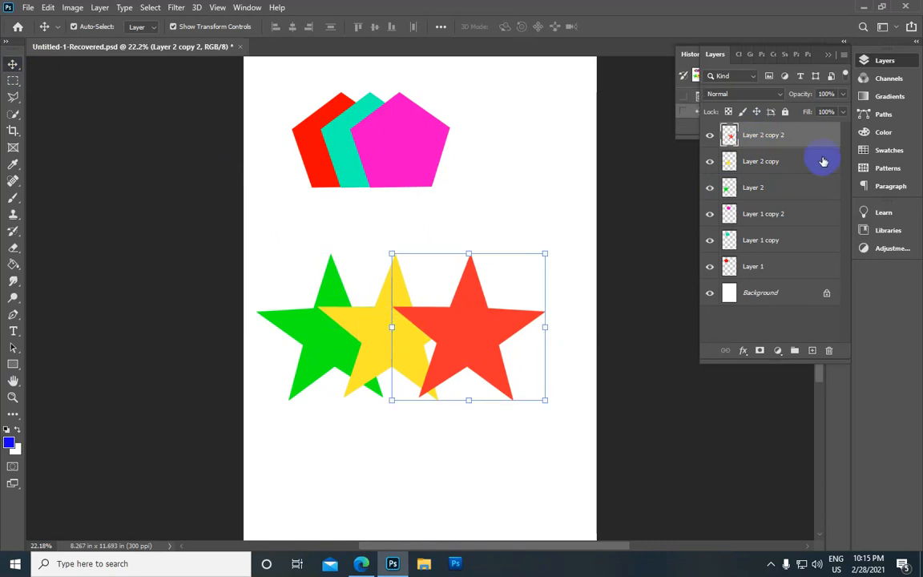
Step: Link the red and yellow star layers, Layer 2 copy 2 and Layer 2 copy, and move both stars slightly to the right
left_click(773, 163)
left_click(759, 135)
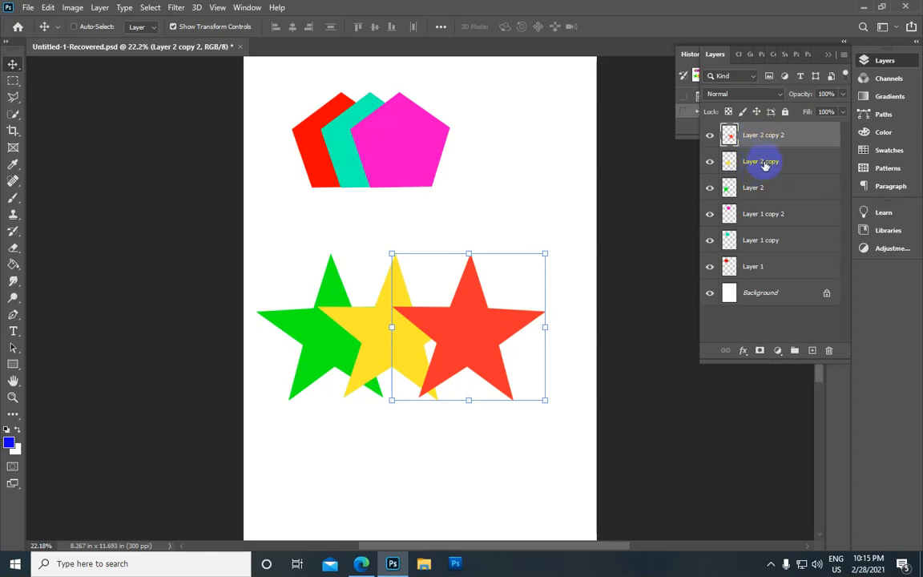
left_click(765, 163, "shift")
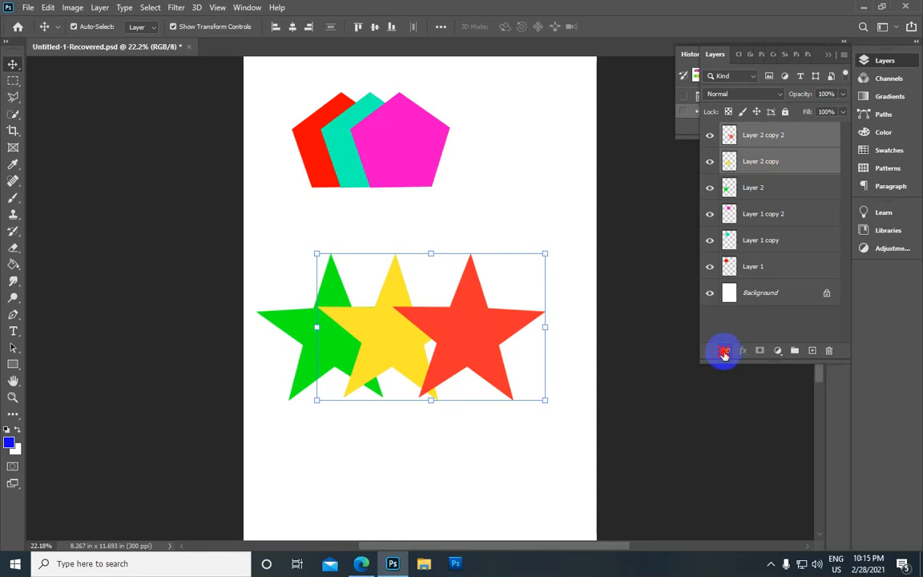
left_click_drag(480, 366, 494, 336)
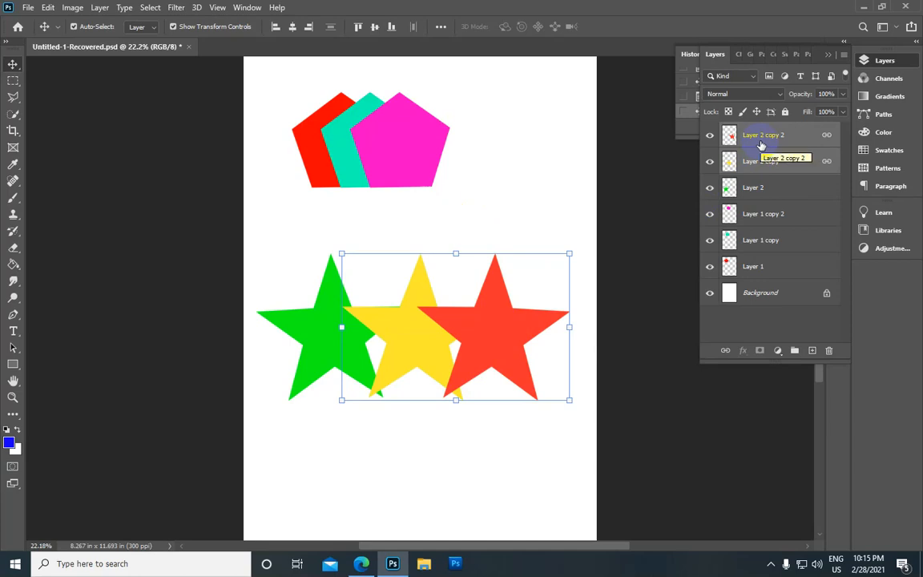
Step: Link Layer 1, the red pentagon, with the red and yellow star layers and move the linked shapes slightly to the left
left_click(763, 268, "ctrl")
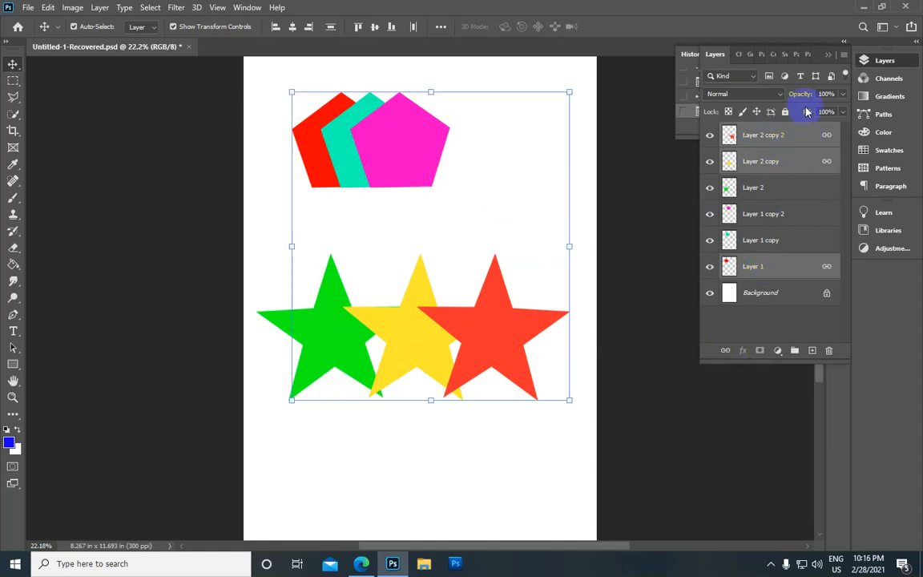
left_click_drag(421, 204, 479, 231)
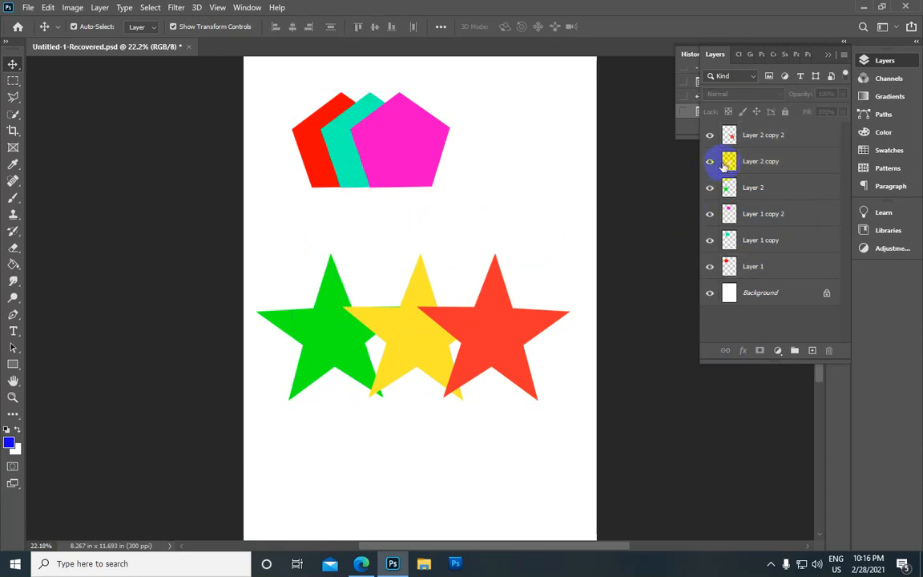
left_click(757, 137)
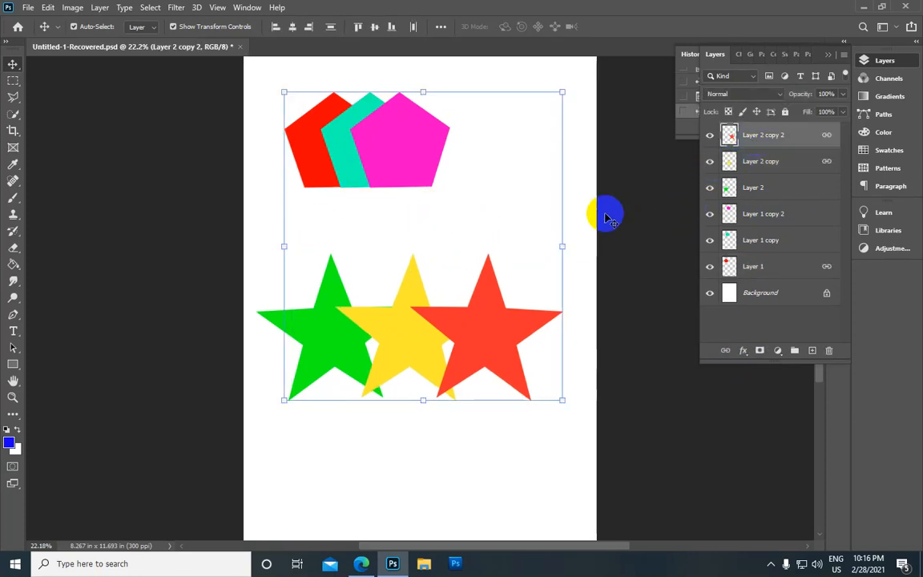
mouse_move(487, 324)
left_mouse_down()
mouse_move(542, 324)
mouse_move(563, 274)
mouse_move(627, 303)
mouse_move(664, 278)
mouse_move(645, 303)
mouse_move(481, 324)
left_mouse_up()
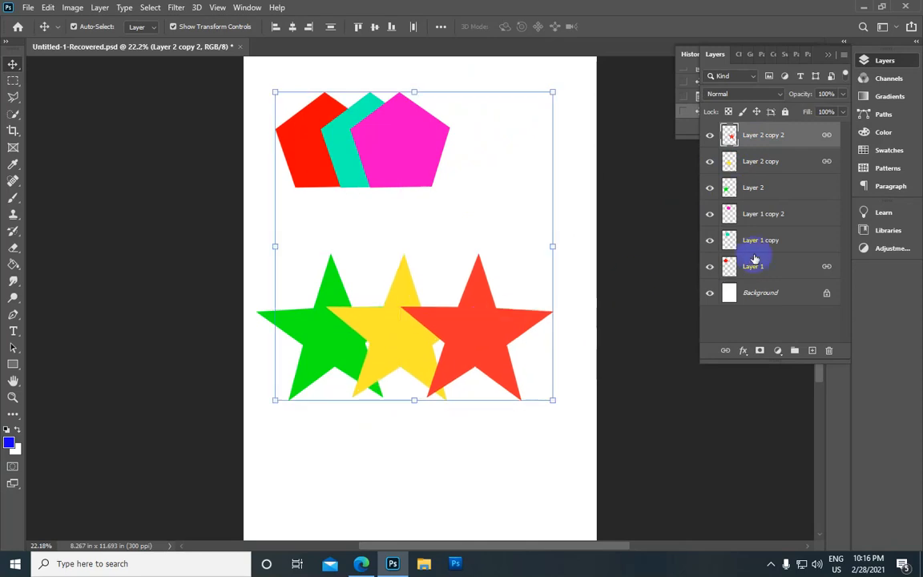
Step: Unlink Layer 2 copy 2 and Layer 2 copy so none of the layers are linked
left_click(794, 165)
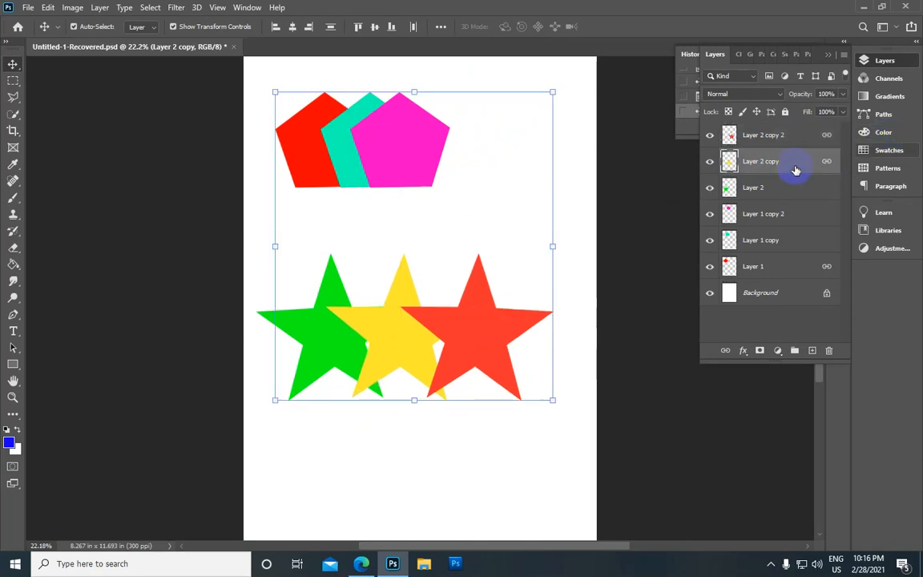
left_click(823, 138)
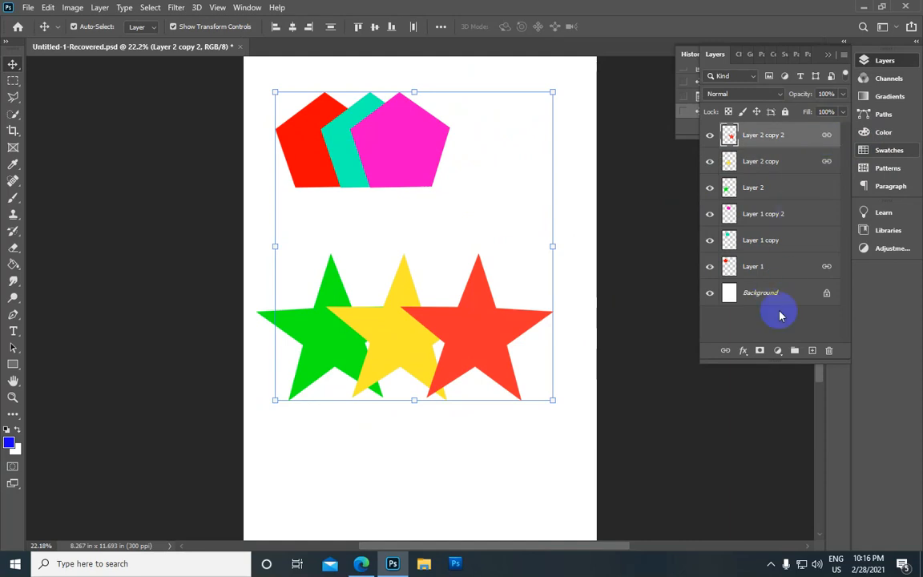
left_click(721, 351)
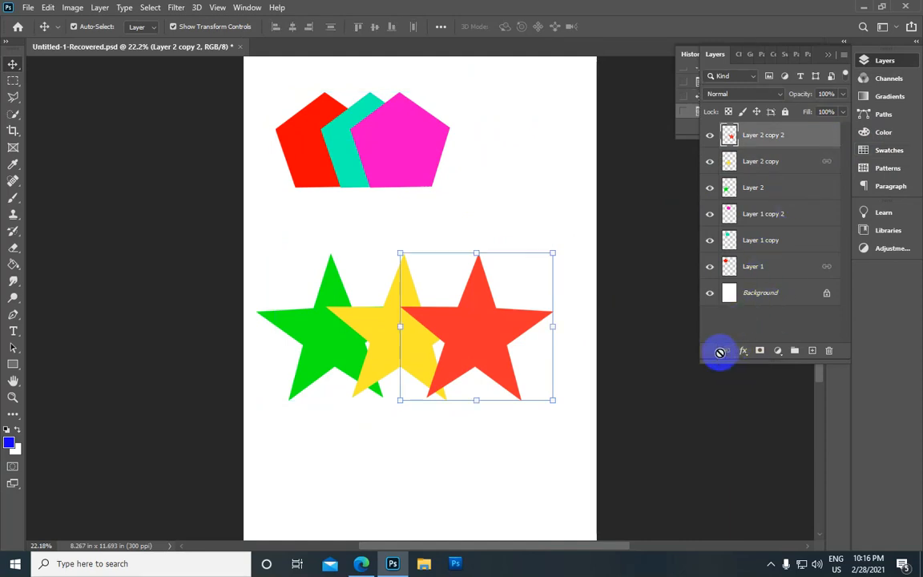
left_click(793, 164)
left_click(727, 351)
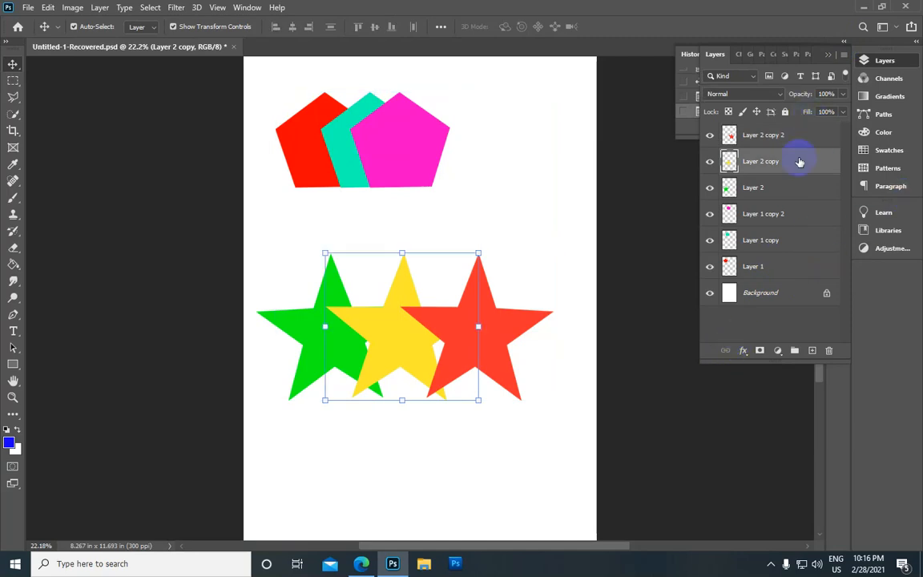
Step: Link all six shape layers from Layer 2 copy 2 down to Layer 1, and clear the layer selection
scroll(800, 160, "up", 2)
scroll(799, 160, "down", 1)
scroll(800, 160, "up", 1)
scroll(788, 160, "down", 1)
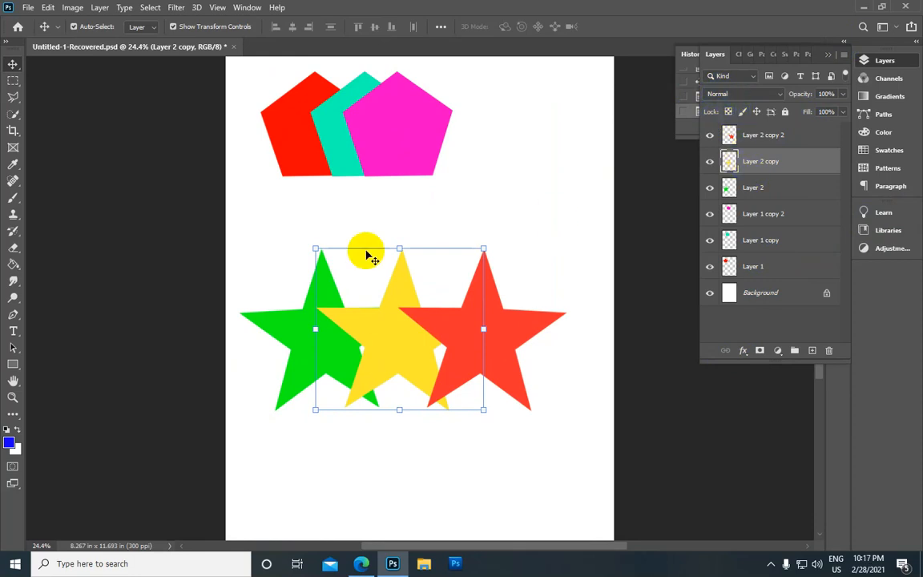
left_click(793, 140)
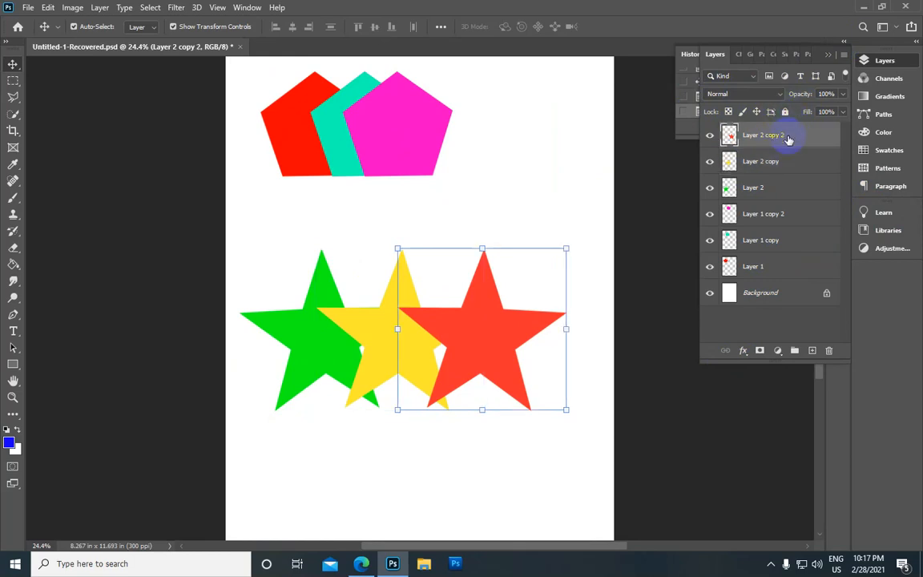
left_click(789, 275, "shift")
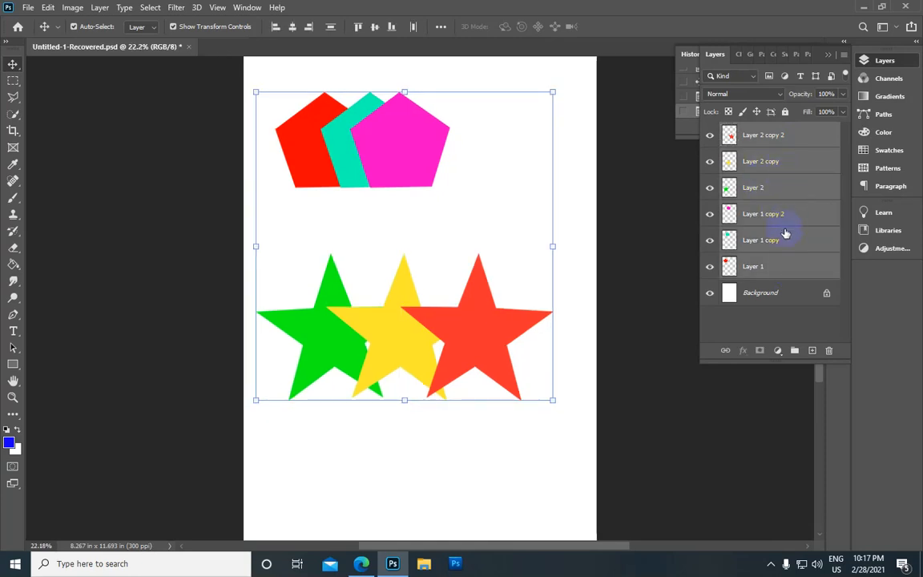
left_click(725, 353)
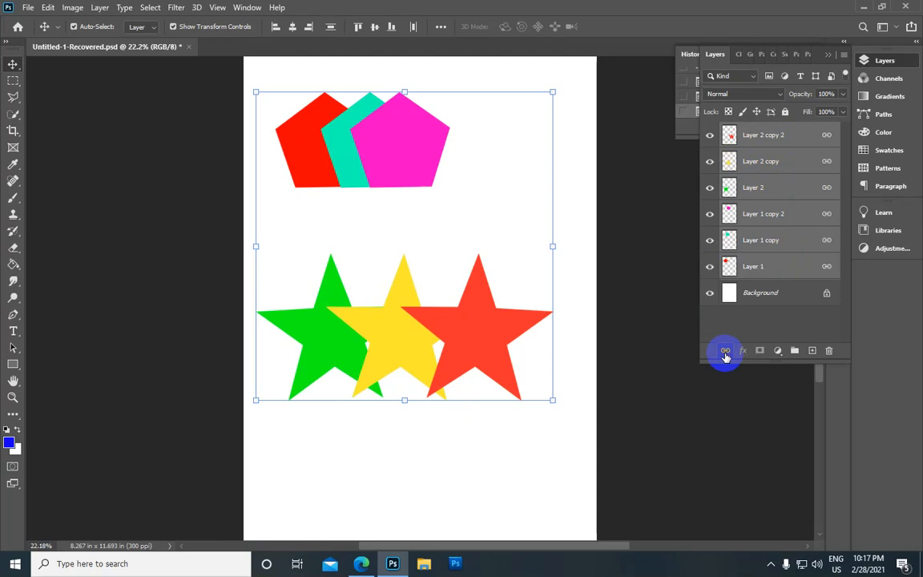
left_click(618, 268)
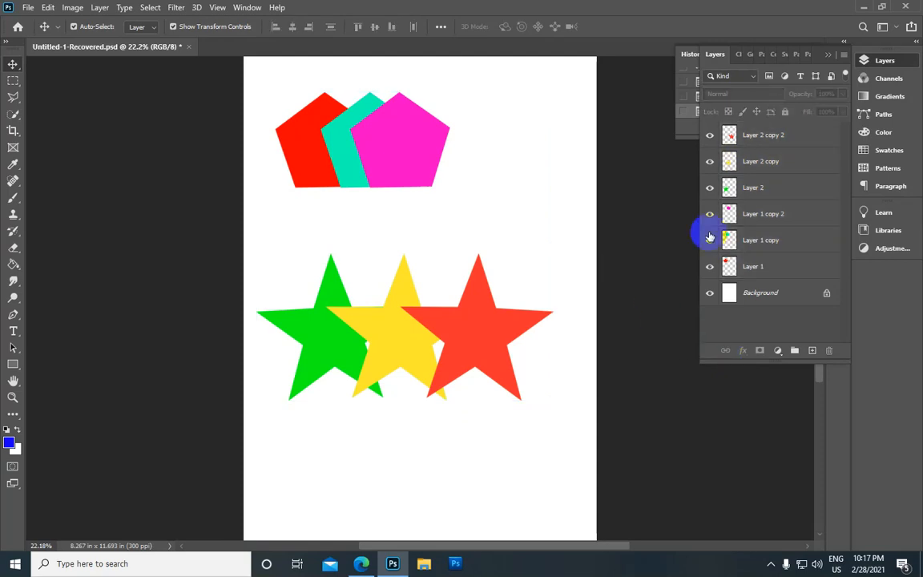
Step: Move all the linked pentagons and stars together down and to the right, and fit the whole page in view
left_click(779, 144)
left_click_drag(423, 253, 444, 249)
left_click_drag(514, 357, 504, 385)
key("ctrl+0")
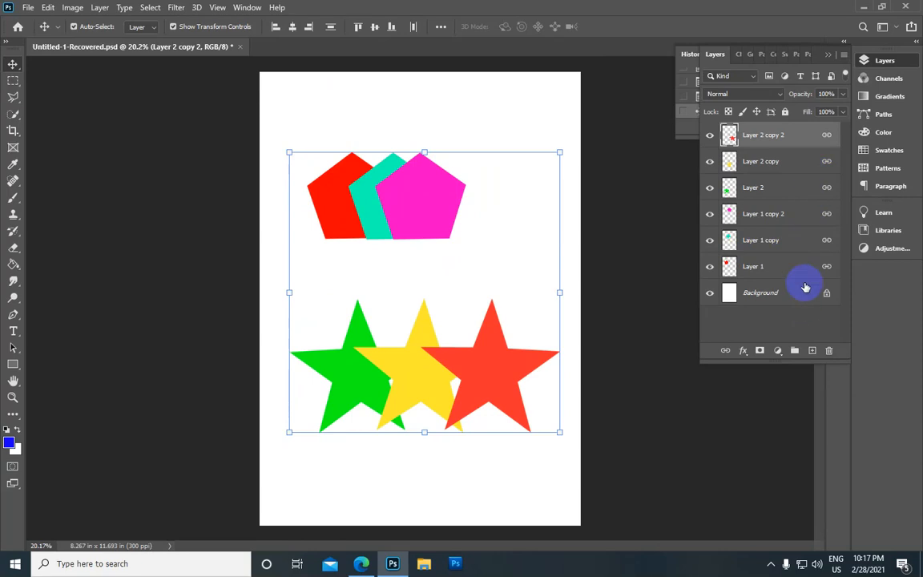
Step: Unlink Layer 1 from the other layers and move the remaining linked shapes slightly to the right
left_click(828, 271)
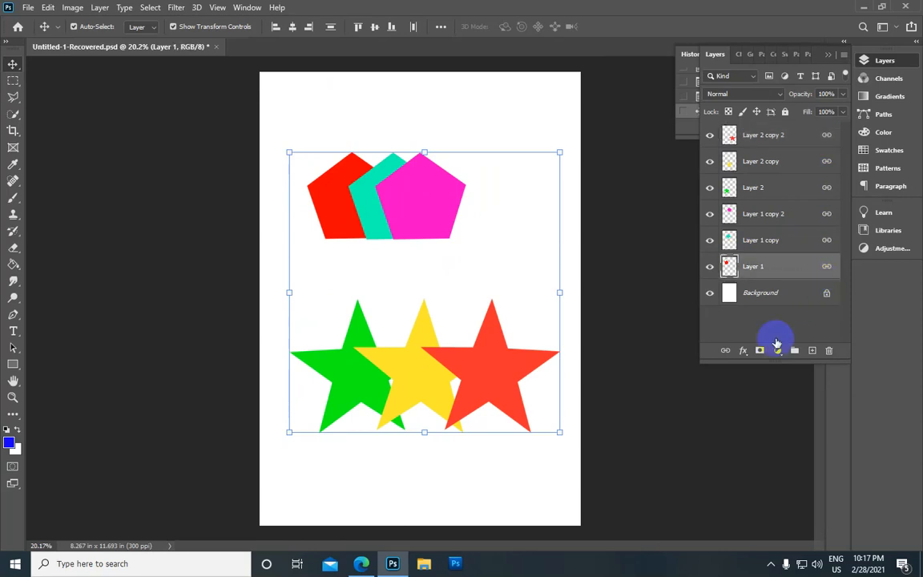
left_click(726, 353)
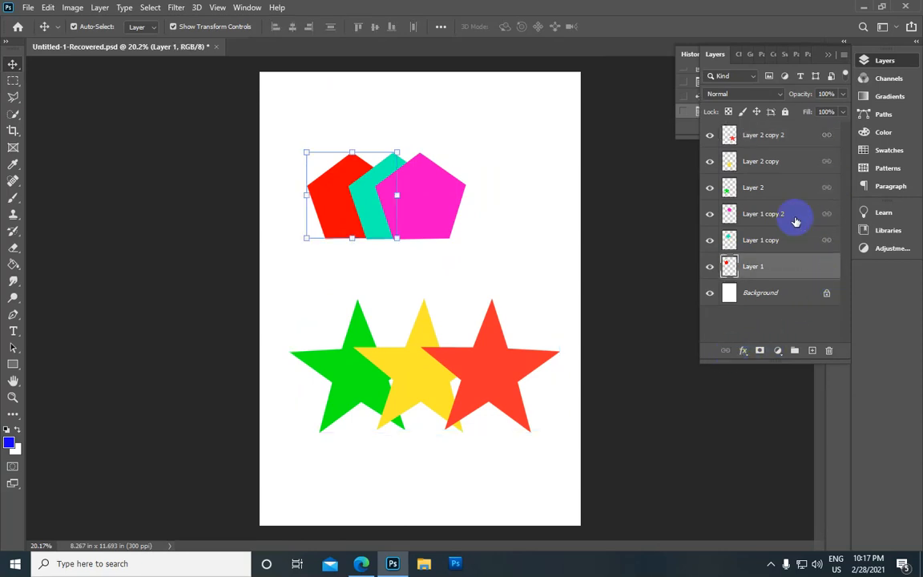
left_click(767, 137)
mouse_move(503, 228)
left_mouse_down()
mouse_move(513, 222)
mouse_move(508, 232)
left_mouse_up()
mouse_move(435, 202)
left_mouse_down()
mouse_move(495, 159)
mouse_move(483, 227)
mouse_move(493, 219)
mouse_move(417, 212)
mouse_move(431, 200)
mouse_move(478, 198)
mouse_move(500, 208)
mouse_move(464, 214)
mouse_move(473, 195)
mouse_move(439, 210)
left_mouse_up()
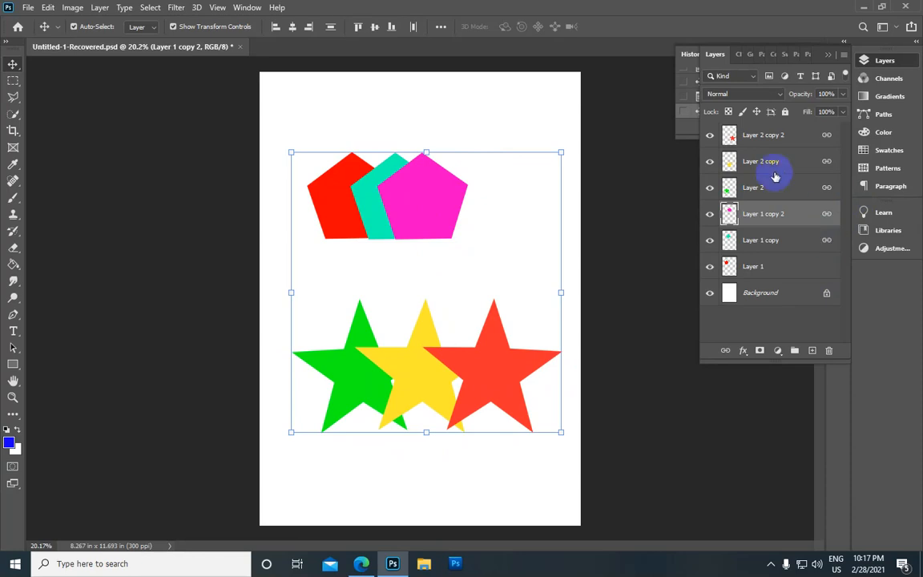
Step: Unlink the five layers from Layer 2 copy 2 down to Layer 1 copy
left_click(776, 136)
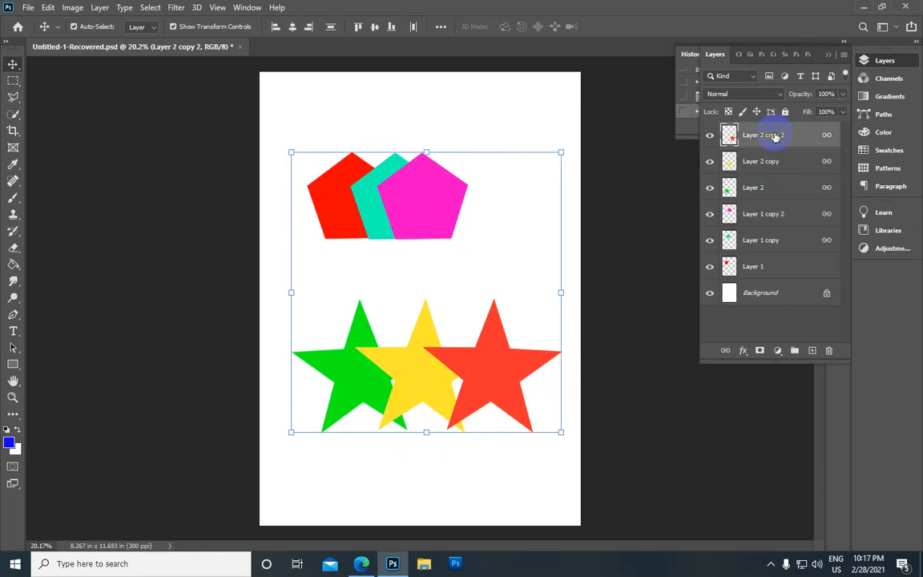
left_click(798, 242, "shift")
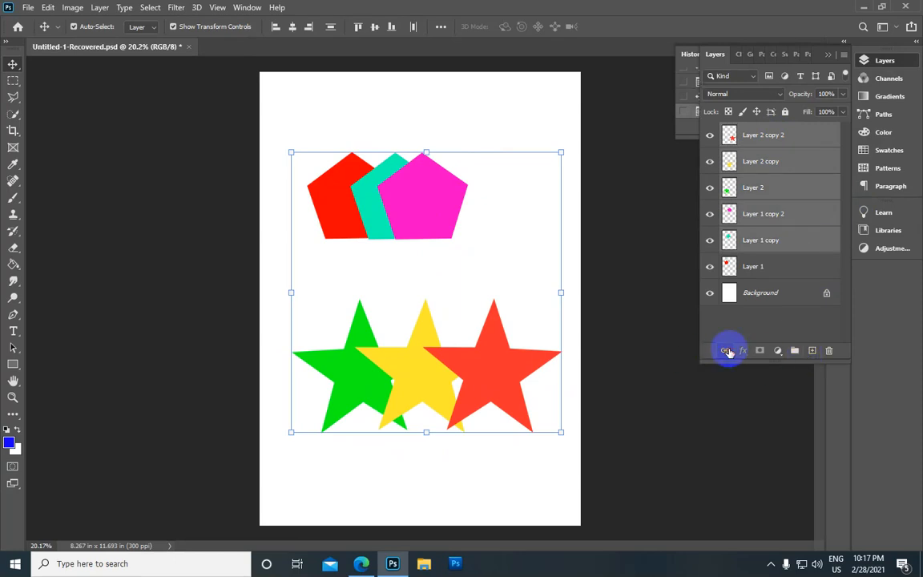
Step: Lock the transparent pixels of the five layers from Layer 2 copy 2 to Layer 1 copy, and release that lock again
scroll(750, 224, "down", 1)
scroll(756, 200, "up", 3)
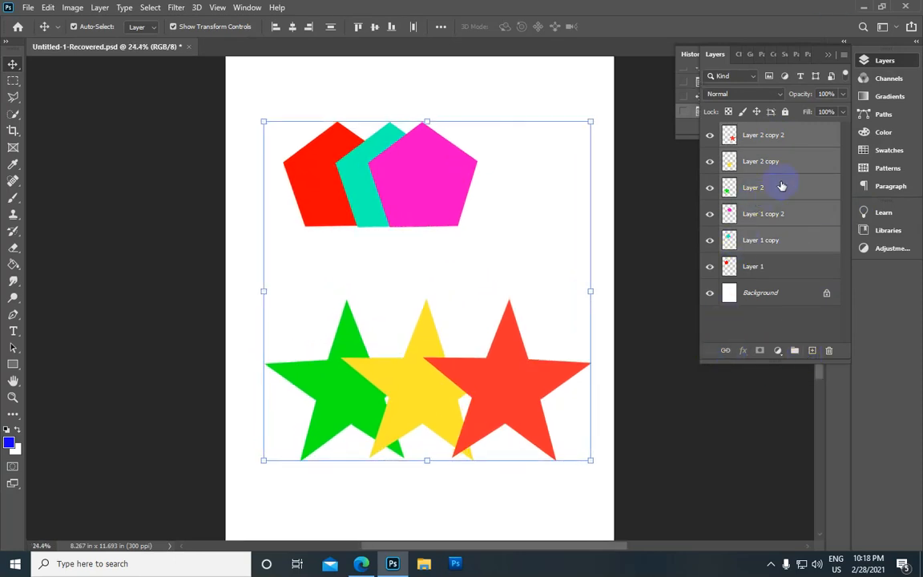
scroll(745, 191, "up", 1)
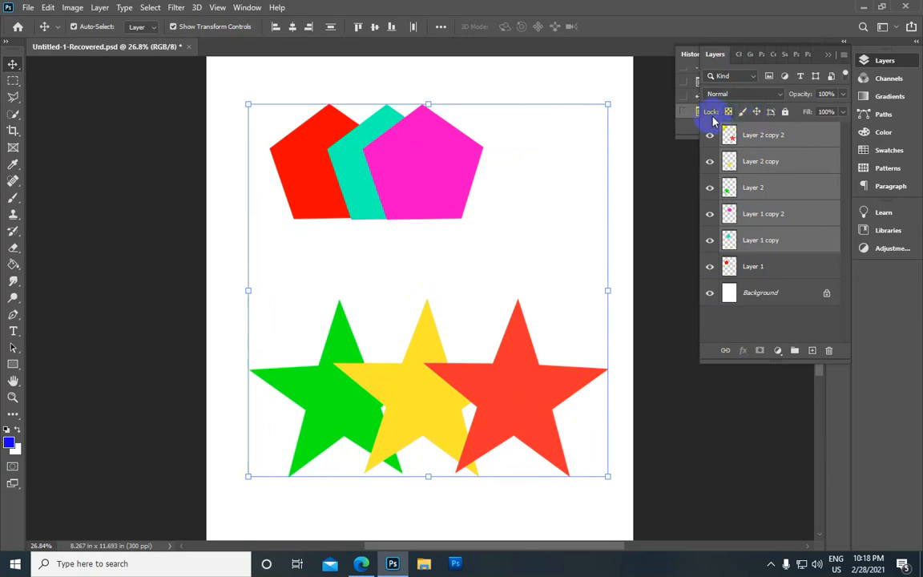
left_click(751, 136)
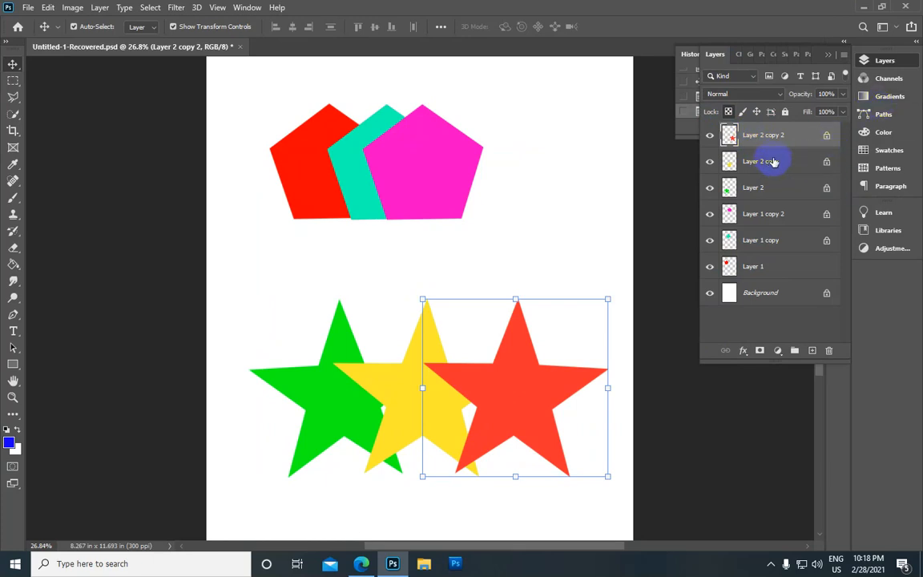
left_click(771, 247, "shift")
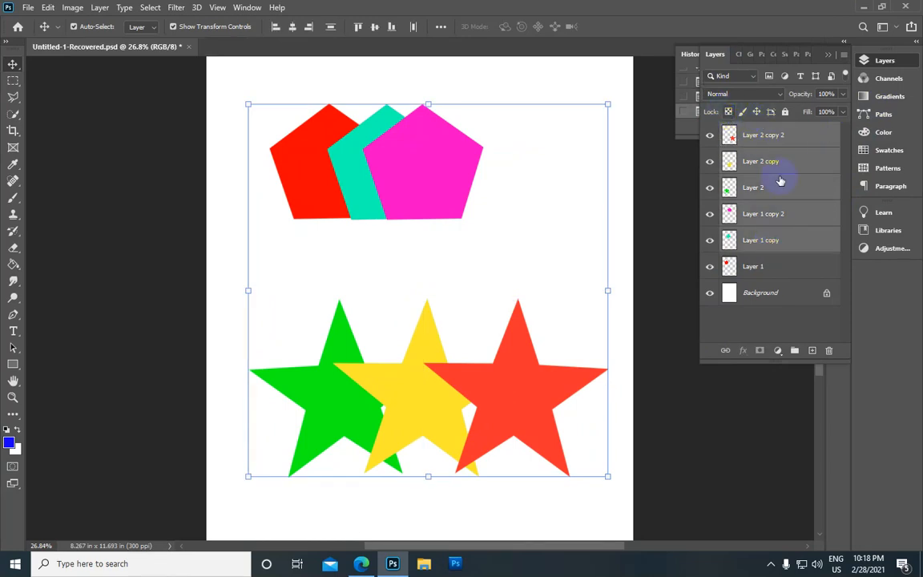
Step: Lock the transparent pixels of Layer 2 copy 2 only and move its red star slightly to the right
left_click(753, 141)
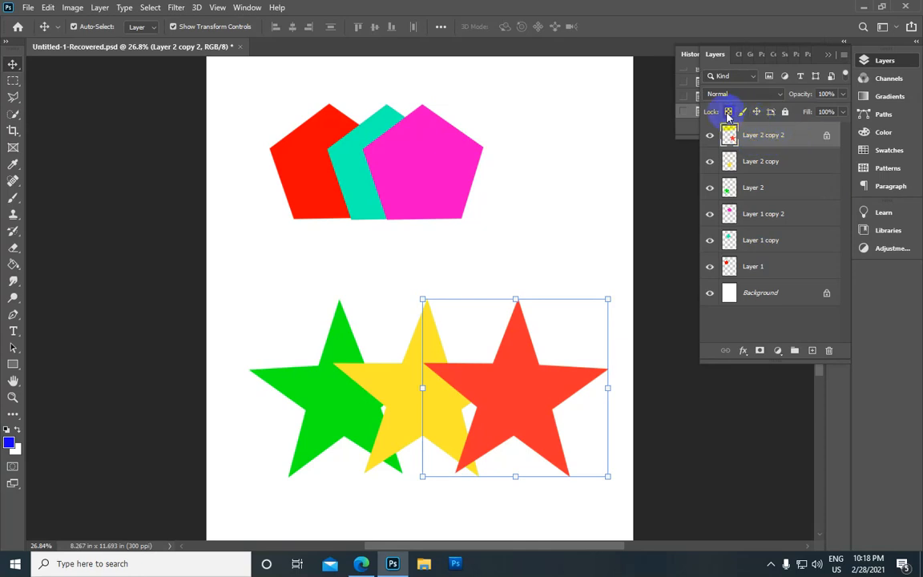
mouse_move(518, 383)
left_mouse_down()
mouse_move(526, 377)
mouse_move(517, 391)
mouse_move(520, 374)
left_mouse_up()
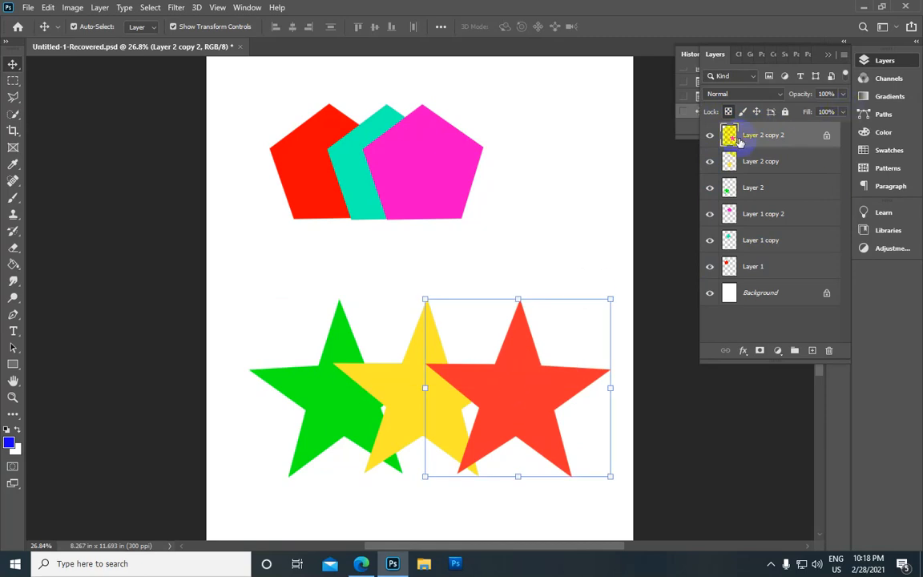
Step: Activate the Brush tool with the 70 px tip and confirm blue 1200ff as the foreground color
left_click(14, 201)
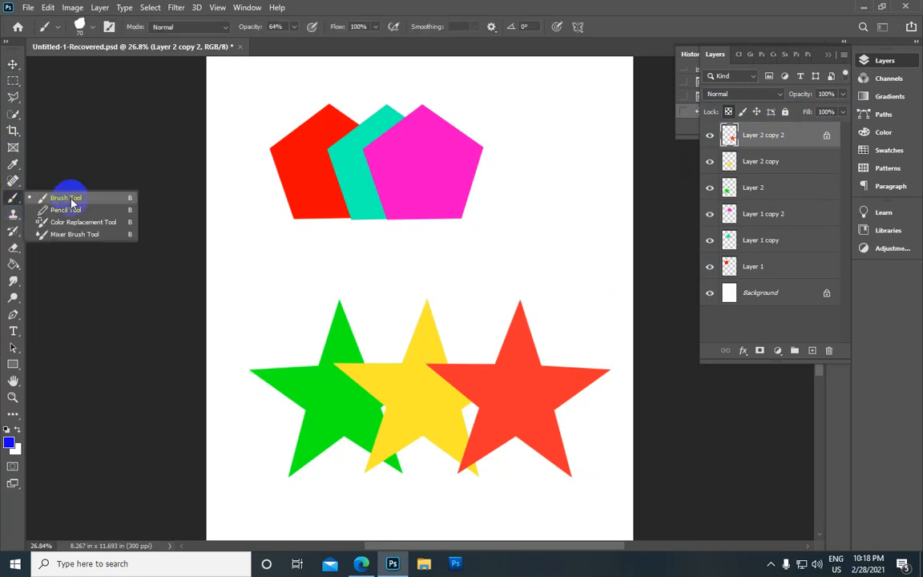
left_click(69, 199)
left_click(82, 26)
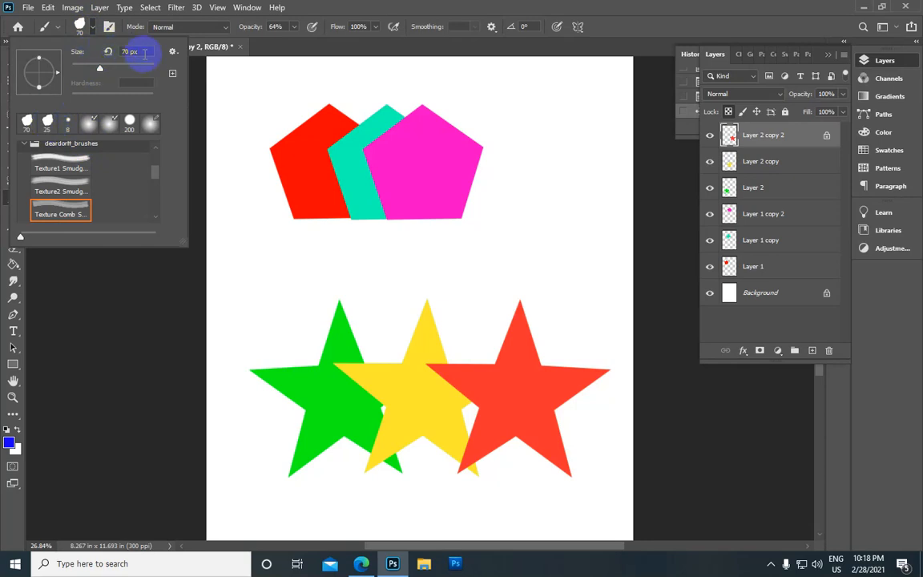
left_click(166, 297)
left_click(8, 442)
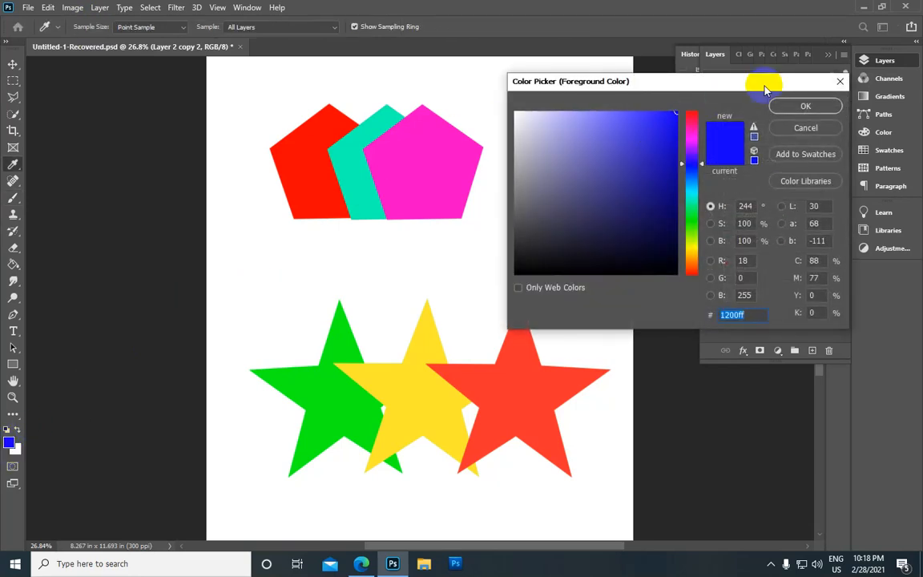
left_click(808, 106)
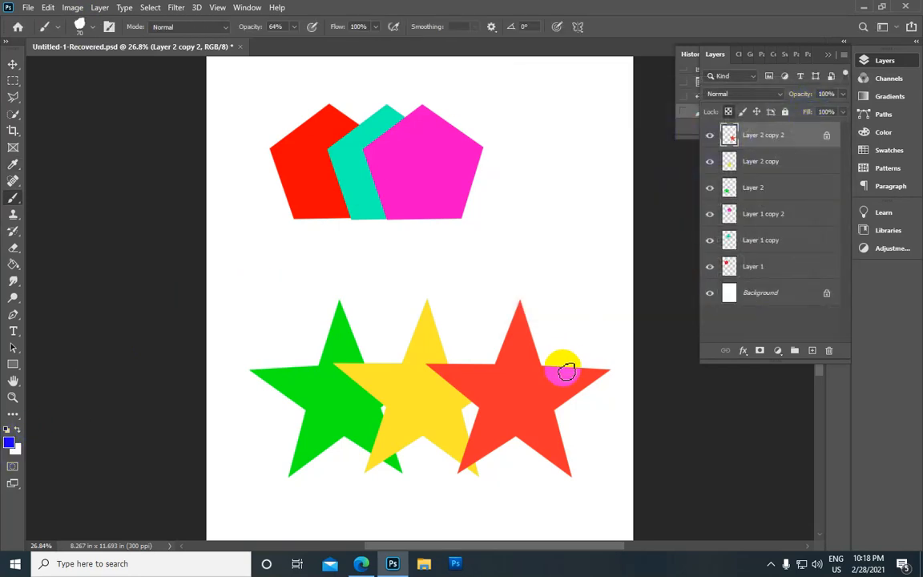
Step: Try painting the red star on Layer 2 copy 2 blue with its transparent pixels locked, and undo the strokes
left_click(511, 390)
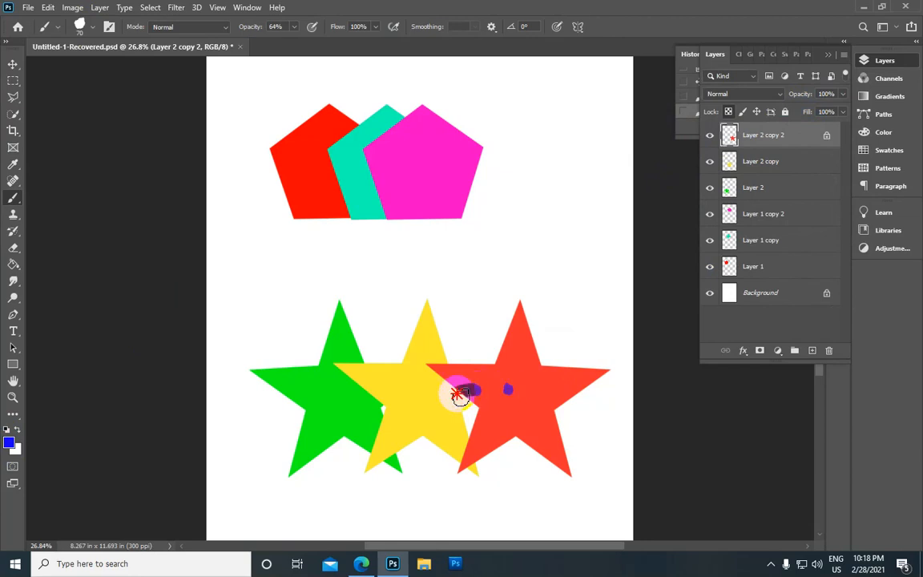
mouse_move(470, 390)
left_mouse_down()
mouse_move(440, 384)
mouse_move(464, 380)
mouse_move(450, 381)
mouse_move(448, 366)
mouse_move(470, 371)
mouse_move(446, 359)
mouse_move(433, 375)
mouse_move(446, 377)
mouse_move(414, 368)
mouse_move(444, 366)
mouse_move(428, 359)
mouse_move(573, 378)
mouse_move(470, 401)
mouse_move(498, 378)
mouse_move(481, 378)
mouse_move(479, 362)
mouse_move(507, 368)
mouse_move(515, 351)
mouse_move(484, 375)
mouse_move(513, 352)
mouse_move(528, 293)
mouse_move(507, 377)
mouse_move(515, 314)
mouse_move(515, 401)
mouse_move(531, 336)
mouse_move(545, 388)
left_mouse_up()
mouse_move(606, 378)
left_mouse_down()
mouse_move(560, 363)
mouse_move(595, 382)
mouse_move(558, 403)
mouse_move(572, 382)
mouse_move(559, 375)
mouse_move(502, 448)
mouse_move(533, 386)
mouse_move(495, 424)
mouse_move(512, 378)
mouse_move(502, 428)
mouse_move(492, 431)
mouse_move(485, 412)
mouse_move(482, 459)
mouse_move(486, 404)
mouse_move(472, 462)
mouse_move(486, 397)
mouse_move(479, 408)
mouse_move(479, 379)
mouse_move(534, 377)
mouse_move(510, 387)
mouse_move(471, 380)
mouse_move(537, 414)
mouse_move(535, 406)
mouse_move(493, 446)
mouse_move(509, 453)
mouse_move(542, 426)
mouse_move(528, 466)
mouse_move(523, 444)
mouse_move(550, 453)
mouse_move(539, 425)
mouse_move(546, 478)
mouse_move(540, 418)
mouse_move(554, 469)
mouse_move(546, 420)
mouse_move(574, 469)
left_mouse_up()
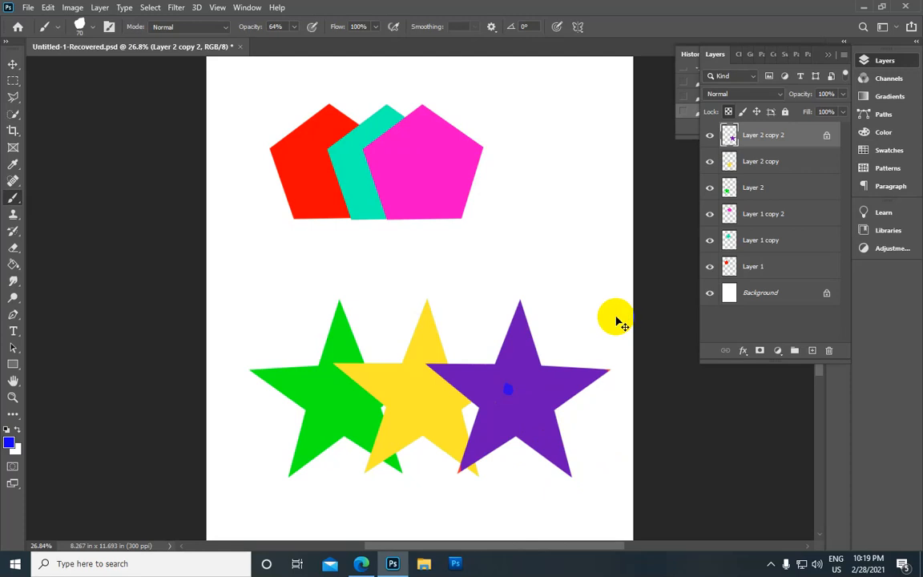
key("ctrl+z")
key("ctrl+z")
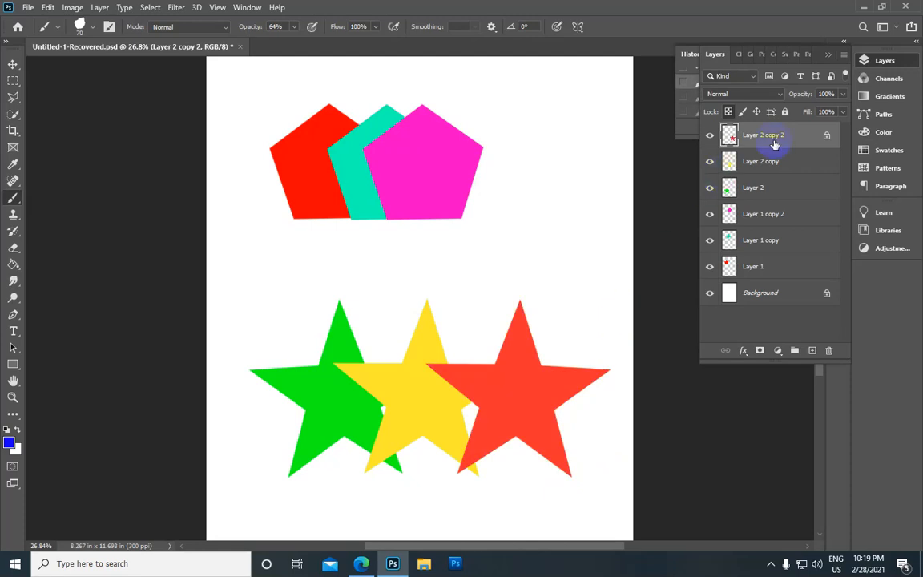
Step: Unlock the transparent pixels of Layer 2 copy 2, try blue strokes across the red and yellow stars, and undo everything
left_click(729, 111)
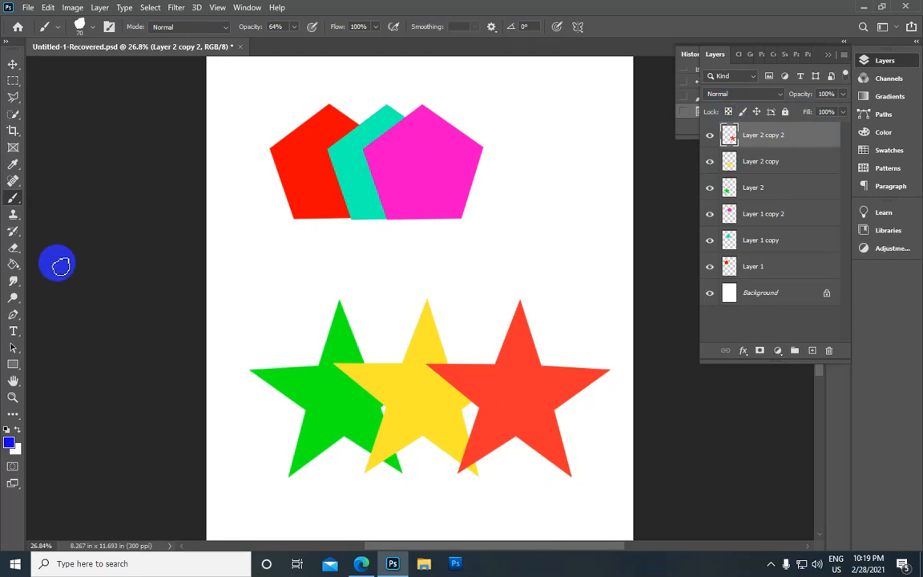
mouse_move(500, 387)
left_mouse_down()
mouse_move(436, 401)
mouse_move(437, 387)
mouse_move(461, 379)
mouse_move(450, 419)
mouse_move(447, 388)
mouse_move(436, 405)
mouse_move(446, 382)
mouse_move(436, 404)
mouse_move(447, 381)
mouse_move(471, 383)
mouse_move(431, 384)
mouse_move(467, 384)
left_mouse_up()
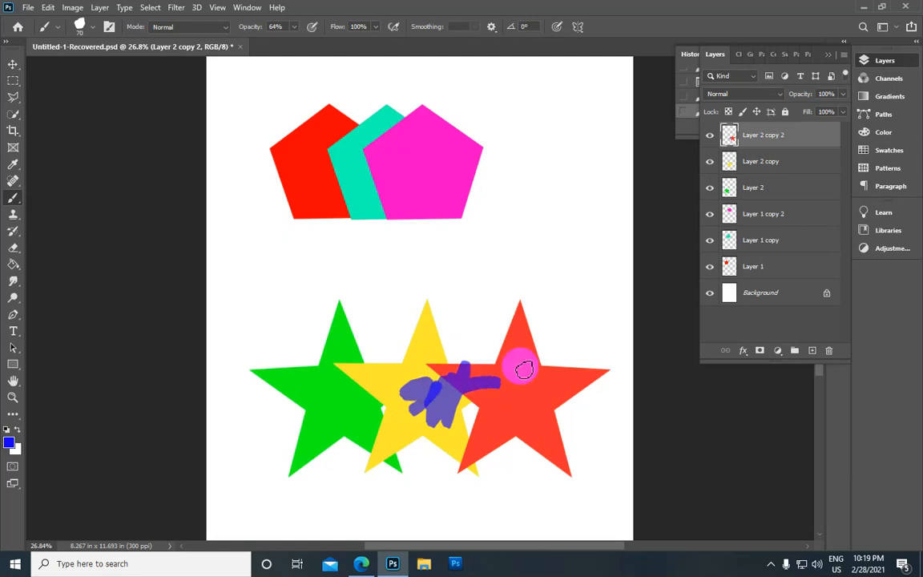
key("ctrl+z")
key("ctrl+z")
key("ctrl+z")
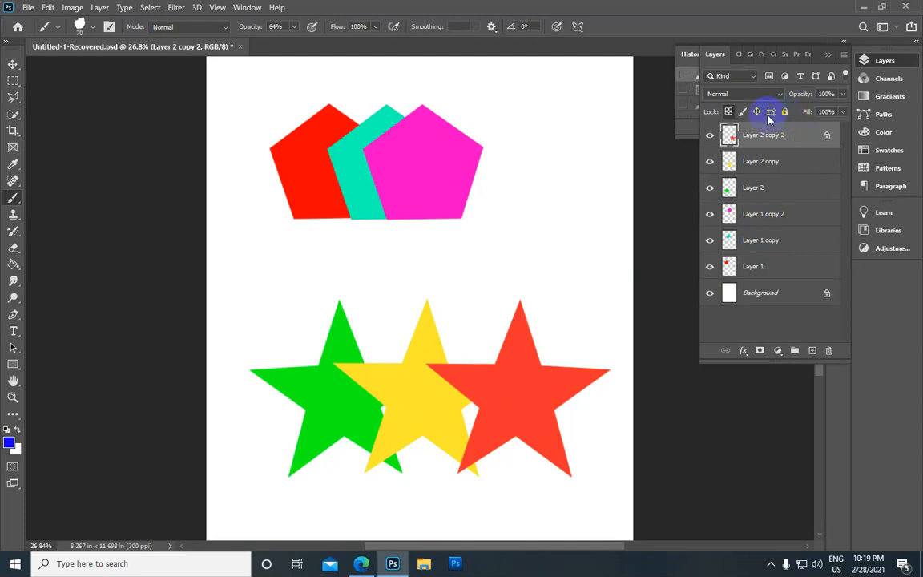
Step: Release the transparency lock on Layer 2 copy 2 and lock the transparent pixels of Layer 1 copy 2
left_click(761, 169)
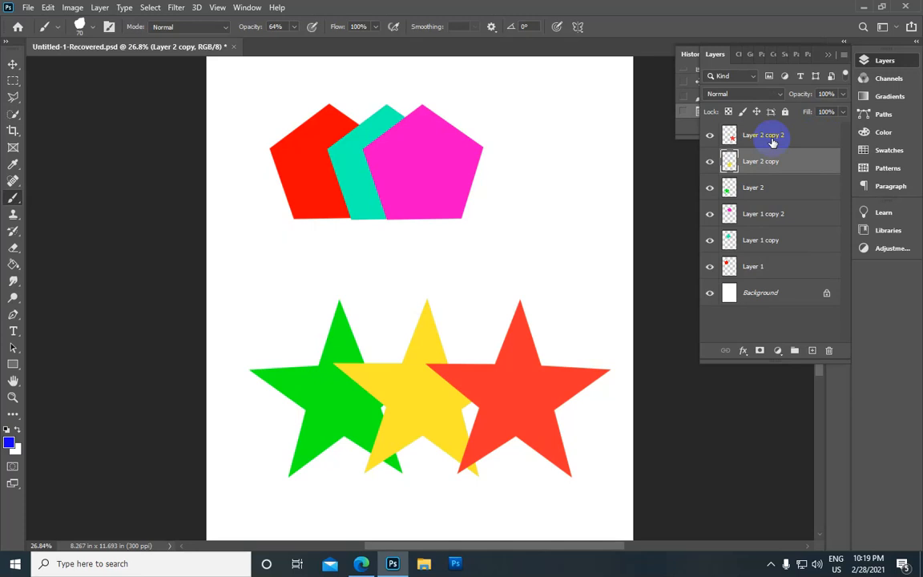
left_click(762, 215)
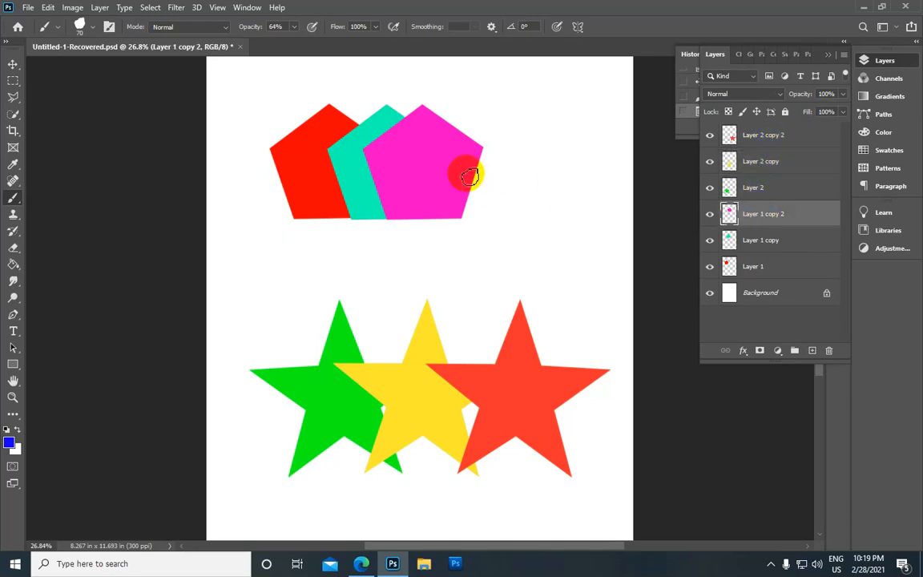
left_click(727, 113)
scroll(448, 221, "up", 1)
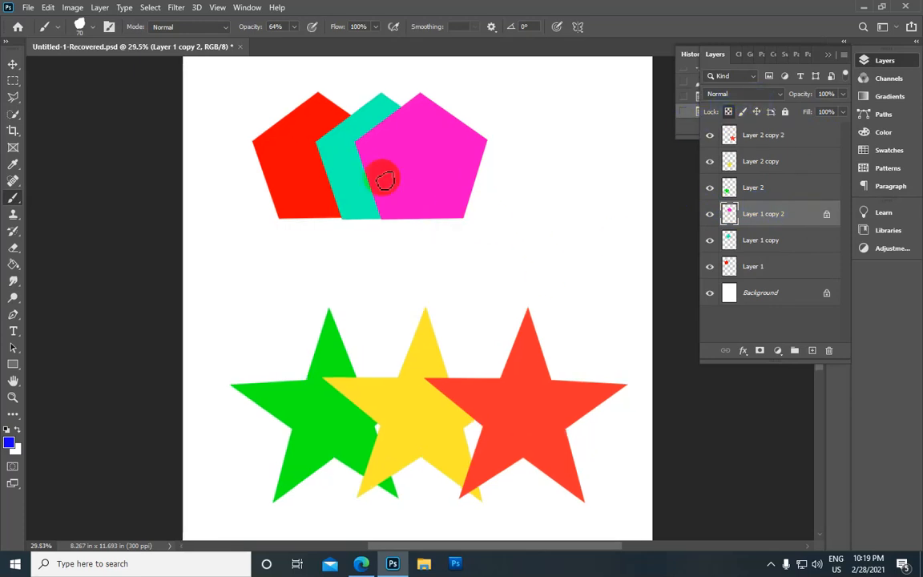
Step: Switch to the soft 175 px Mixer Brush preset with 0% hardness
right_click(19, 202)
left_click(66, 198)
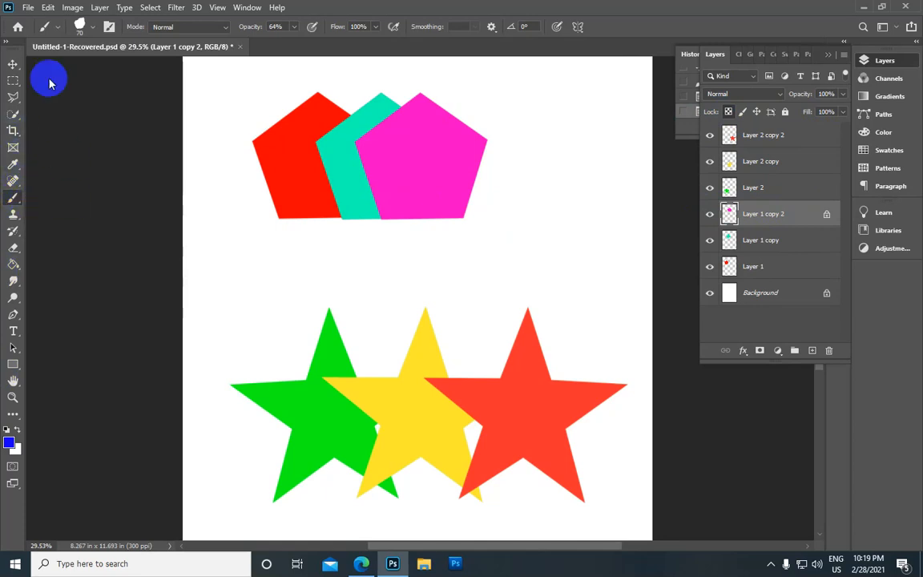
left_click(80, 27)
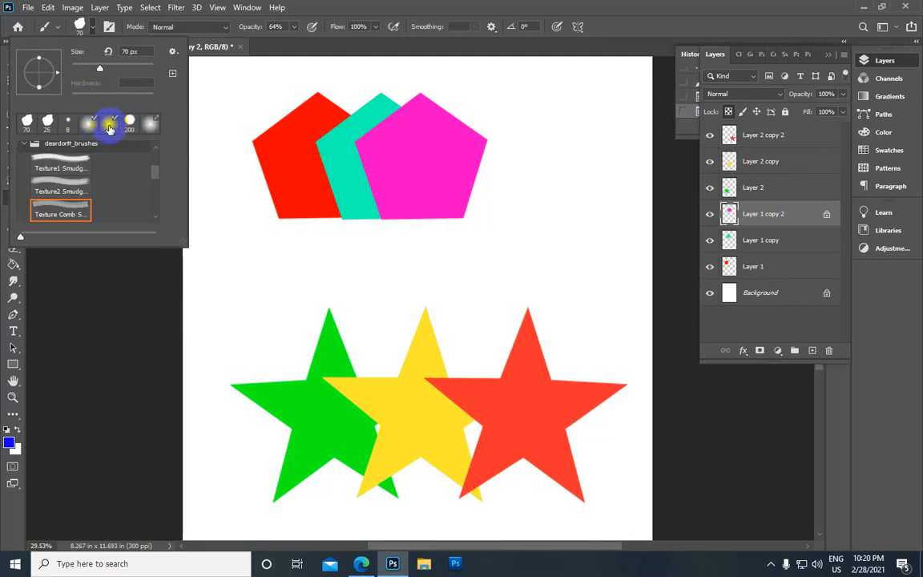
left_click(107, 125)
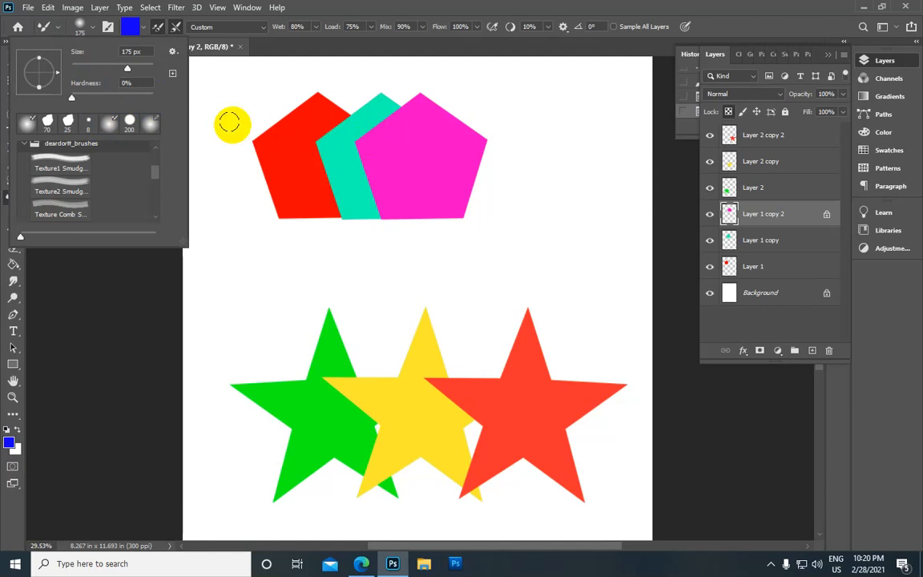
left_click(145, 28)
left_click(143, 29)
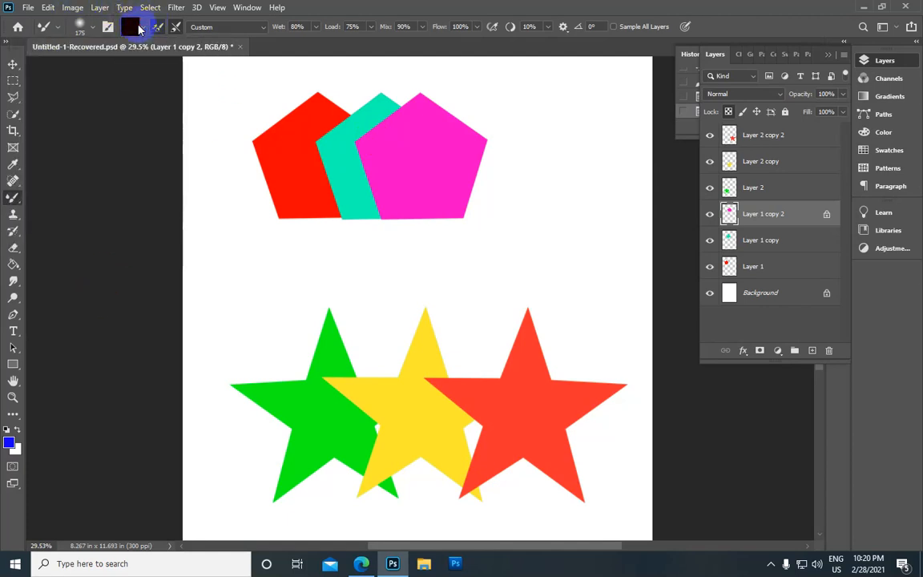
Step: Set the foreground color to red ff0000 and paint with the Mixer Brush on the magenta pentagon of Layer 1 copy 2
left_click(10, 442)
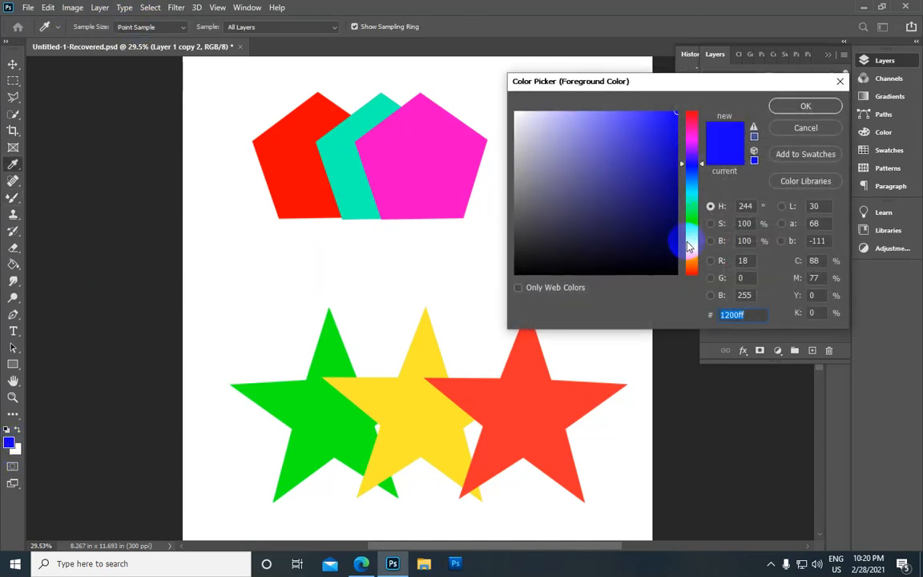
left_click_drag(691, 255, 693, 295)
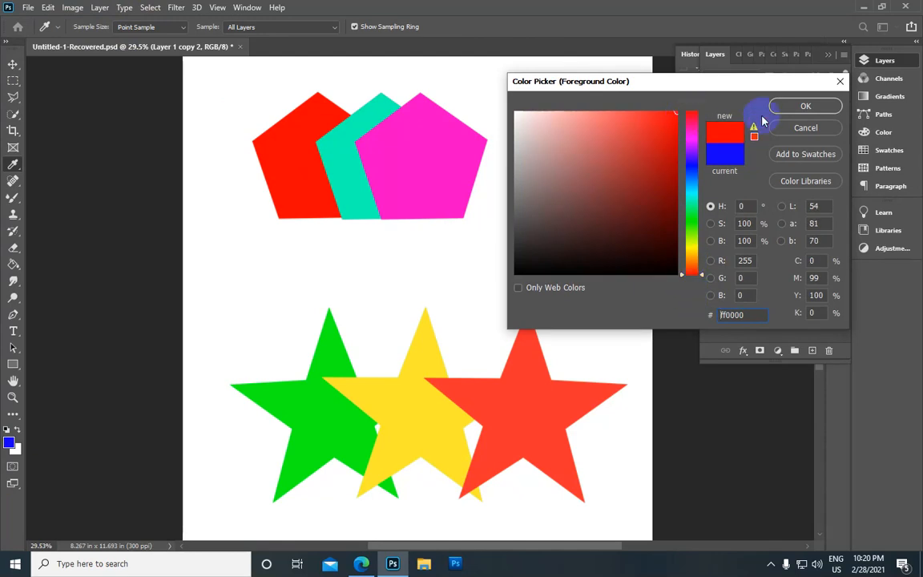
left_click(801, 105)
key("b")
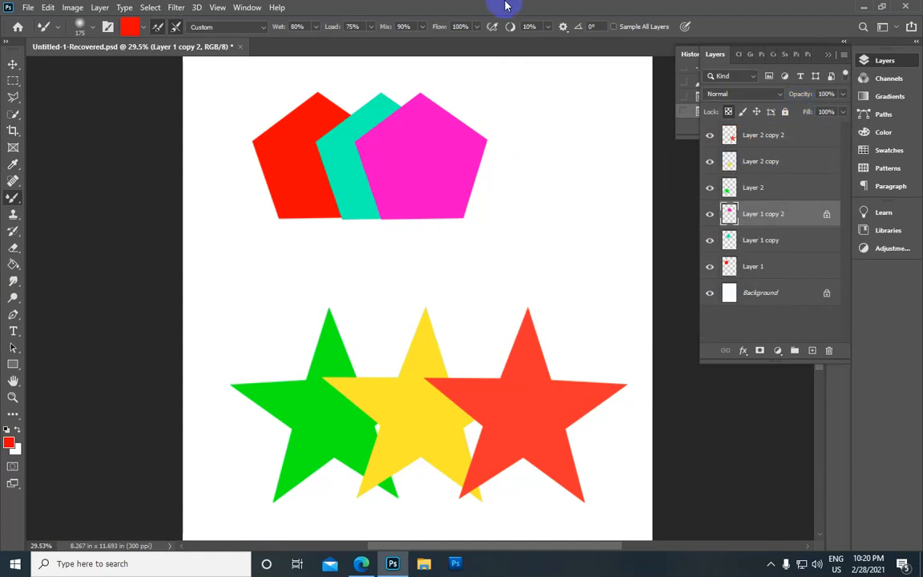
left_click(425, 167)
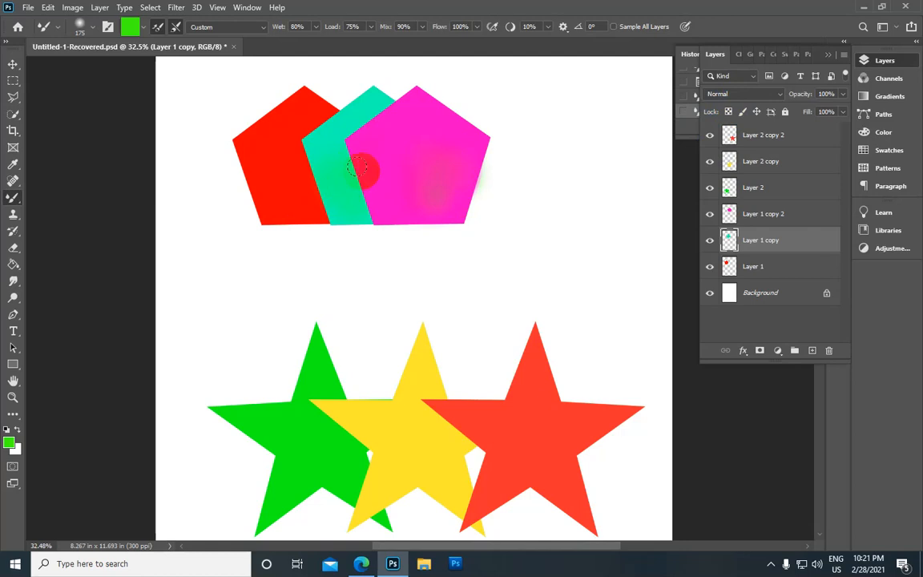
Step: Set the foreground color to pinkish red, try Mixer Brush strokes across the teal and red pentagons on Layer 1 copy, and undo them
left_click(9, 441)
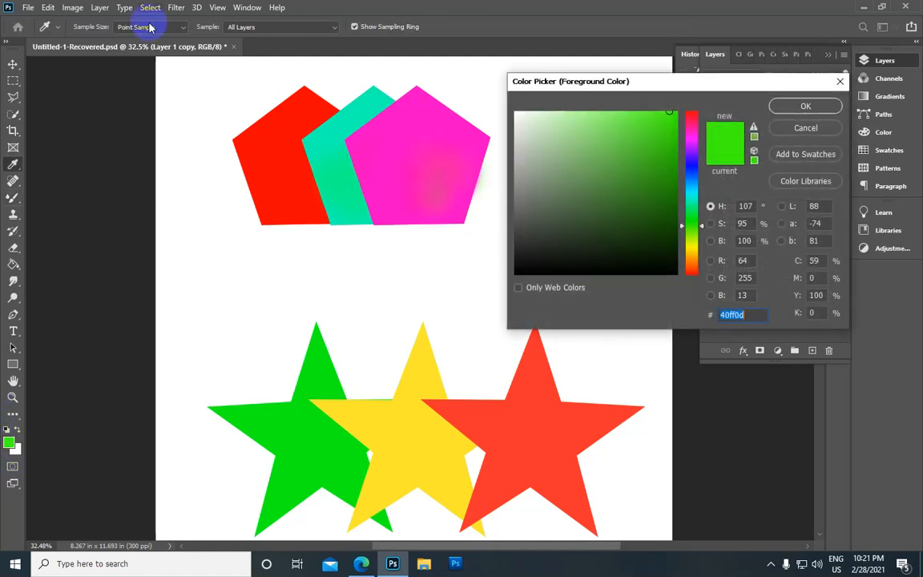
mouse_move(689, 121)
left_mouse_down()
mouse_move(692, 106)
mouse_move(690, 207)
mouse_move(694, 123)
left_mouse_up()
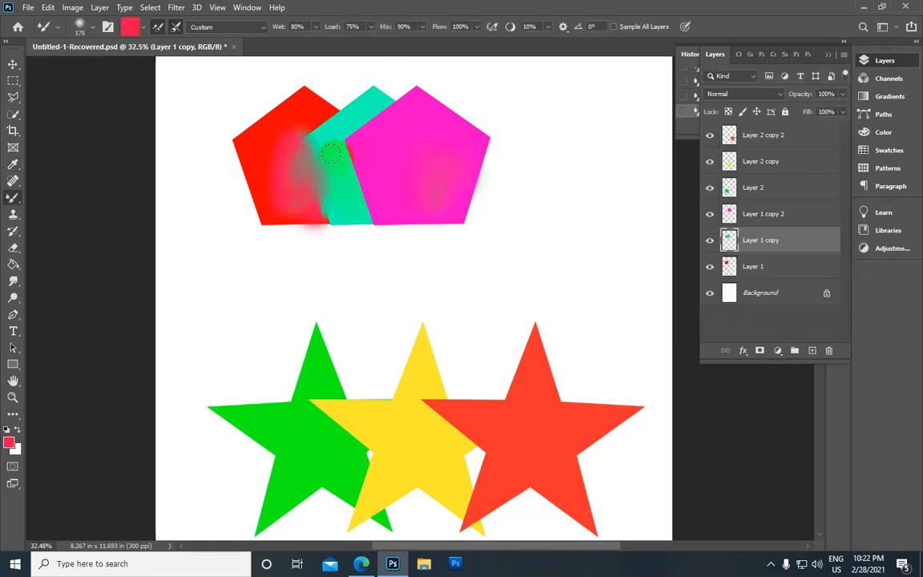
mouse_move(318, 158)
left_mouse_down()
mouse_move(318, 195)
mouse_move(311, 149)
mouse_move(295, 169)
left_mouse_up()
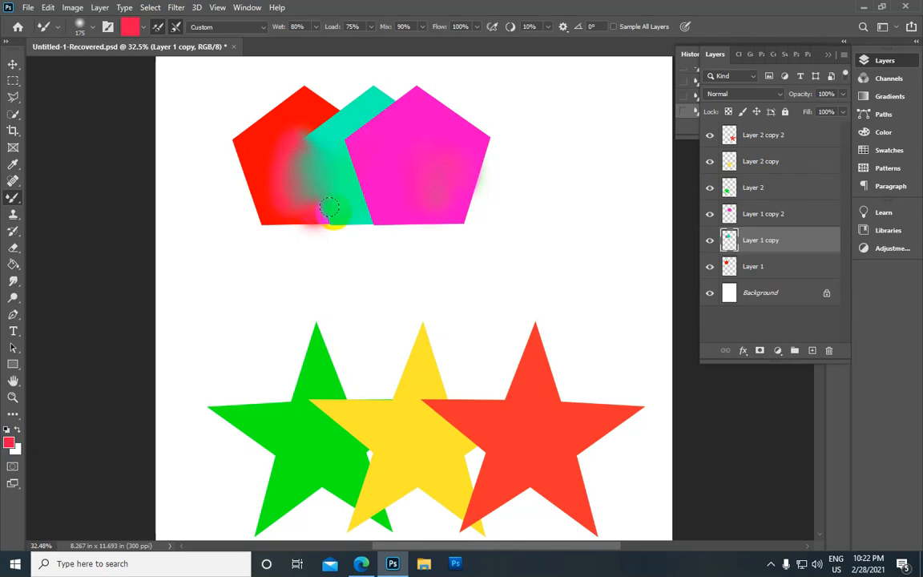
key("ctrl+z")
key("ctrl+z")
key("ctrl+z")
scroll(410, 143, "down", 1)
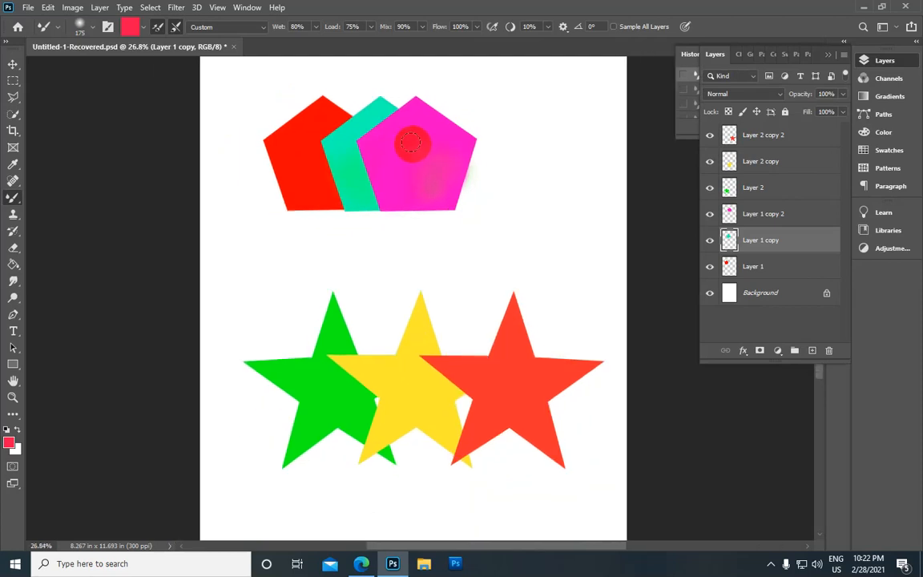
scroll(411, 160, "down", 3)
scroll(404, 233, "up", 1)
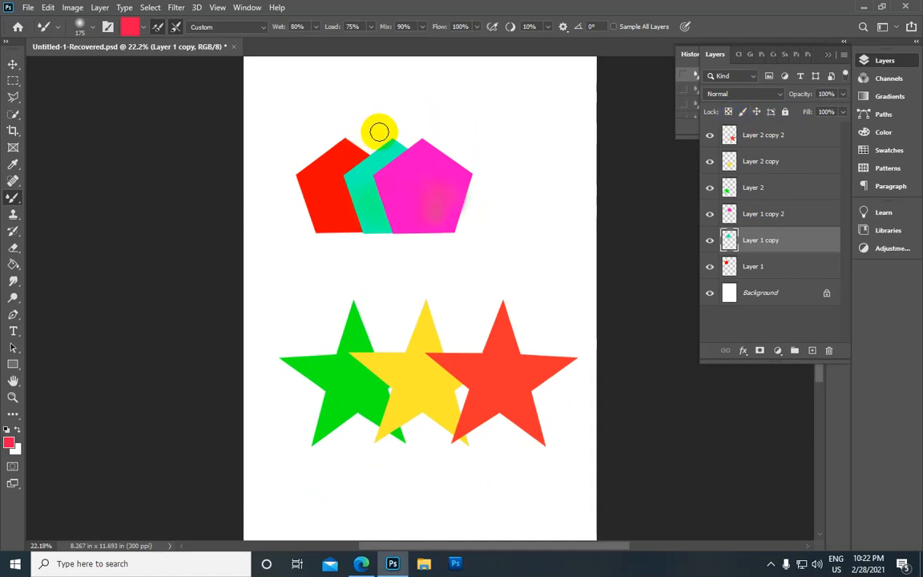
Step: Open the images 014.jpg and 015.jpg from the Desktop folder as separate documents
left_click(177, 8)
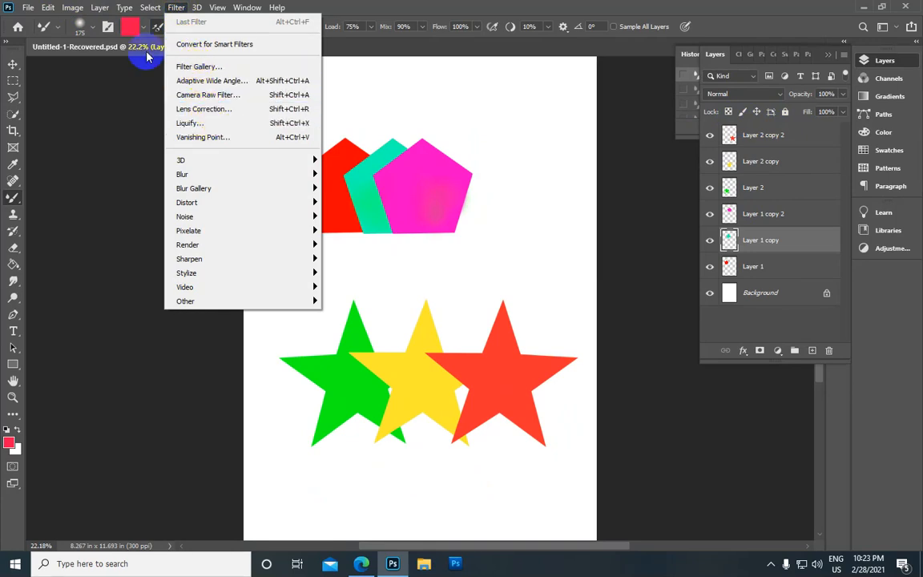
mouse_move(31, 9)
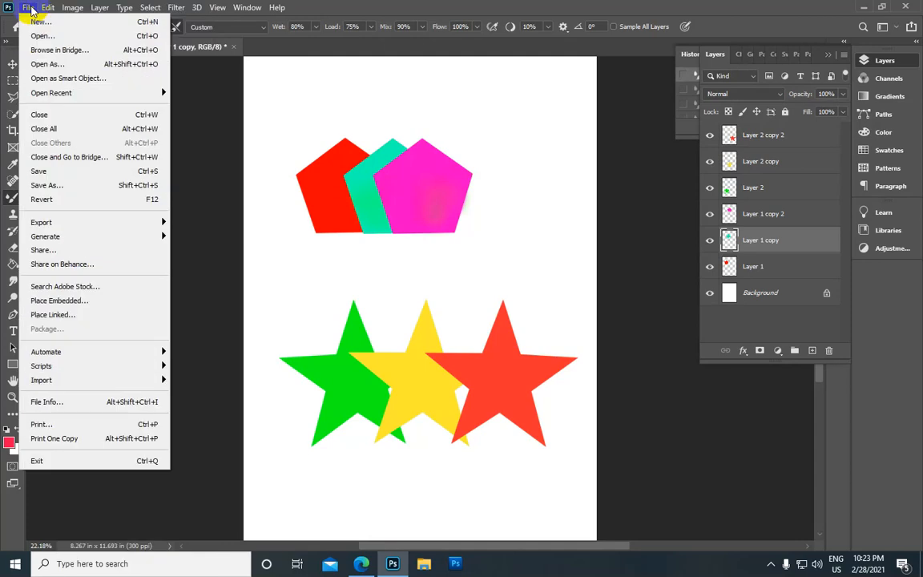
left_click(28, 8)
left_click(28, 8)
left_click(42, 36)
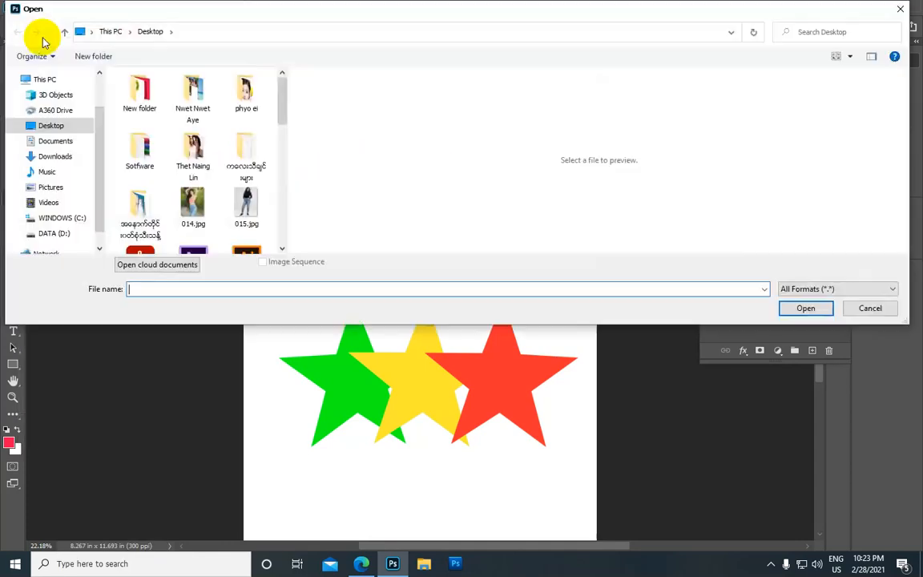
scroll(258, 138, "down", 1)
scroll(213, 149, "up", 1)
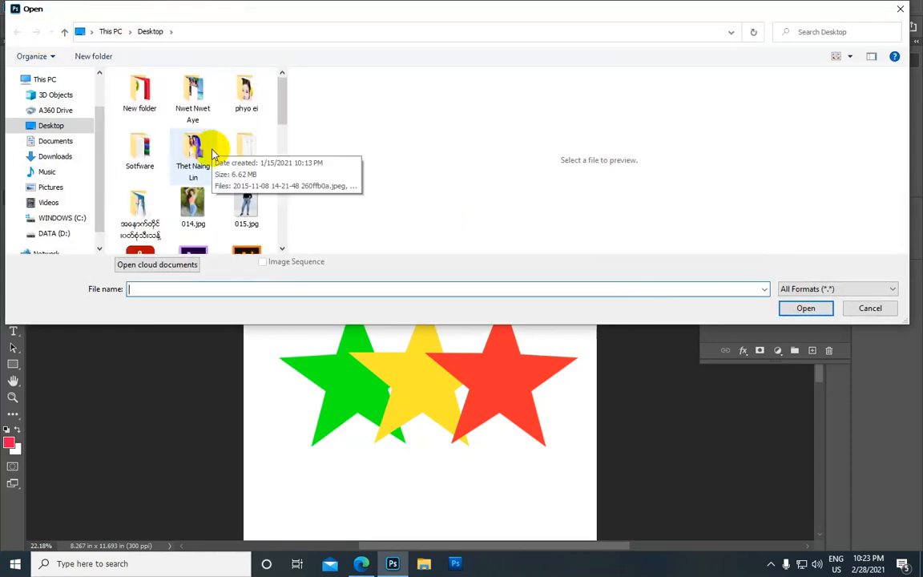
left_click(193, 207)
left_click(246, 206, "ctrl")
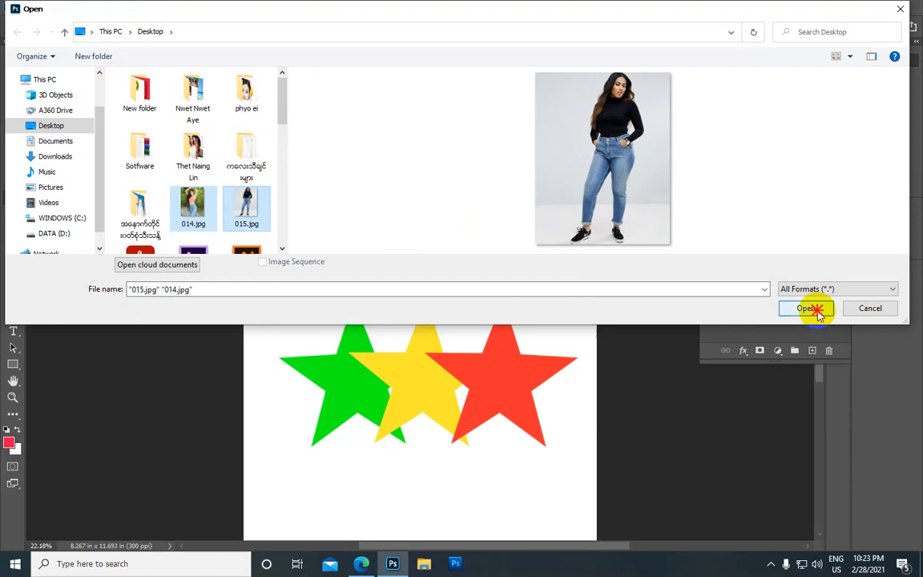
left_click(806, 308)
Step: Examine the woman's figure and outfit in the 015.jpg photo
scroll(440, 206, "down", 1)
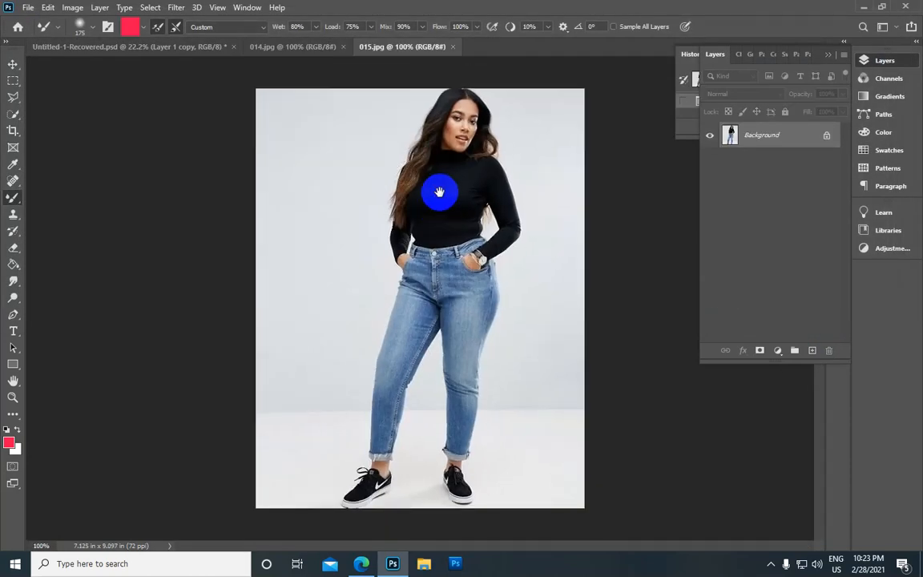
scroll(439, 192, "up", 4)
scroll(439, 192, "up", 1)
scroll(439, 192, "down", 4)
scroll(439, 192, "up", 1)
scroll(439, 192, "down", 1)
scroll(439, 192, "down", 1)
scroll(439, 192, "up", 1)
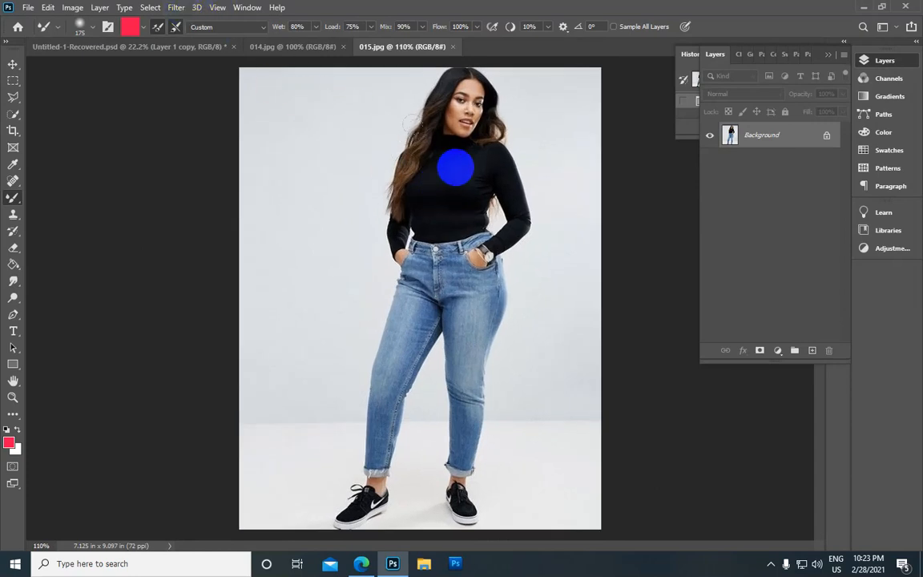
scroll(455, 168, "up", 3)
scroll(411, 156, "down", 3)
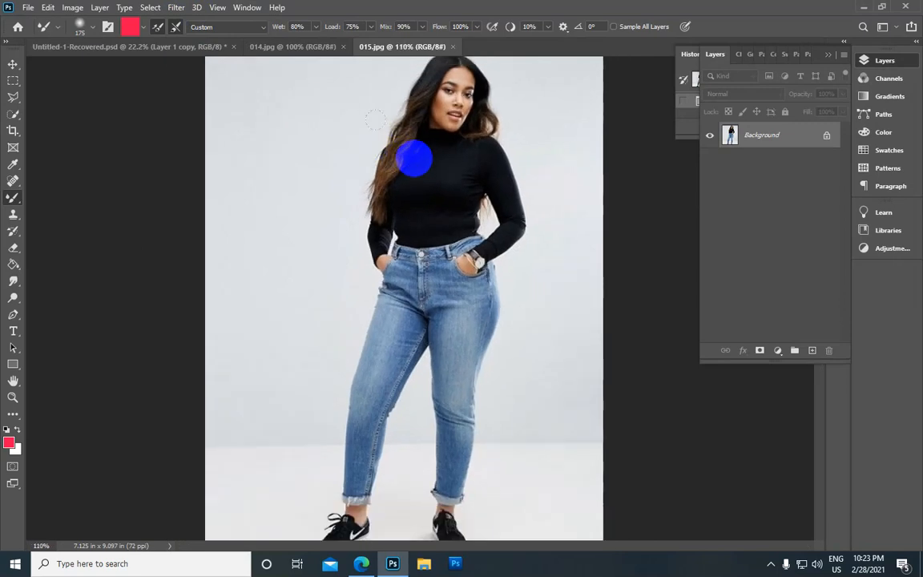
Step: Open the Liquify filter on the 015.jpg photo and set the Forward Warp brush size to 10
left_click(180, 9)
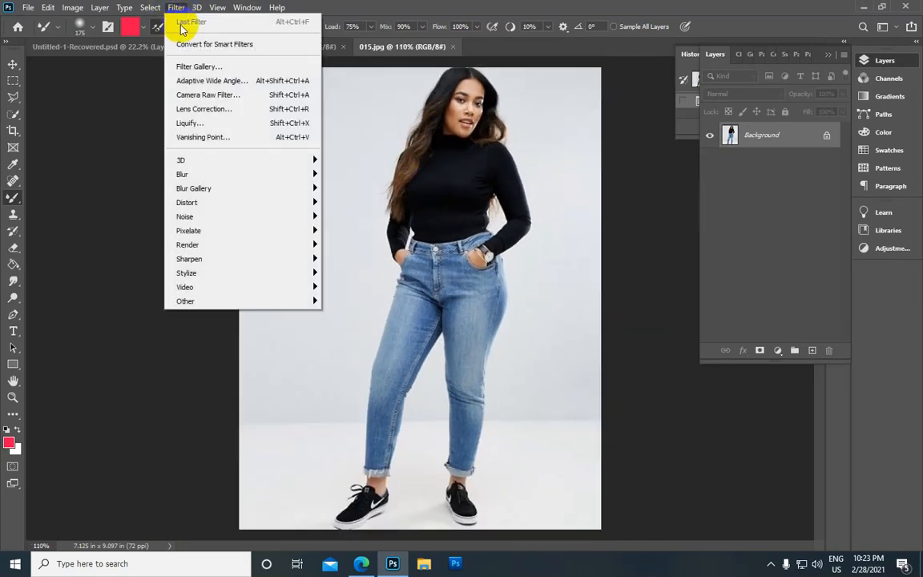
left_click(209, 126)
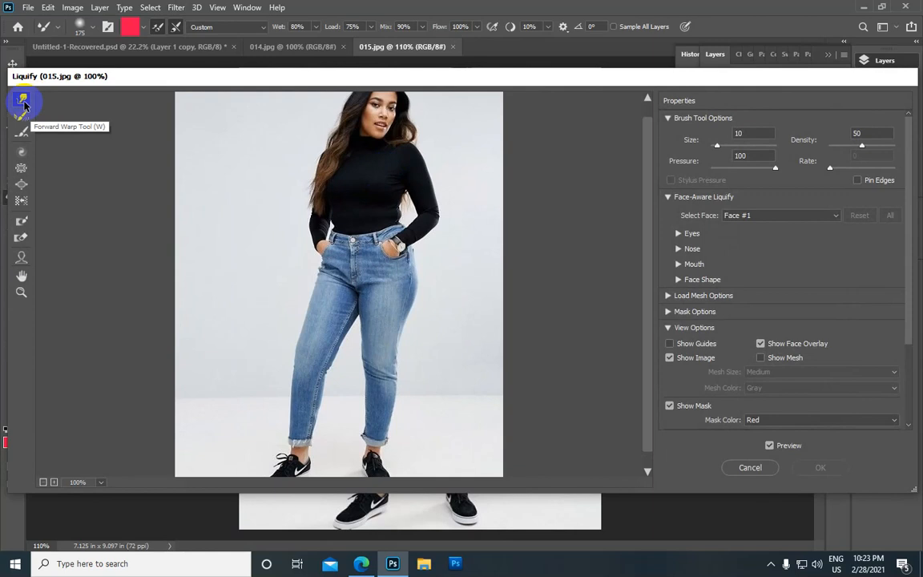
scroll(413, 164, "up", 3)
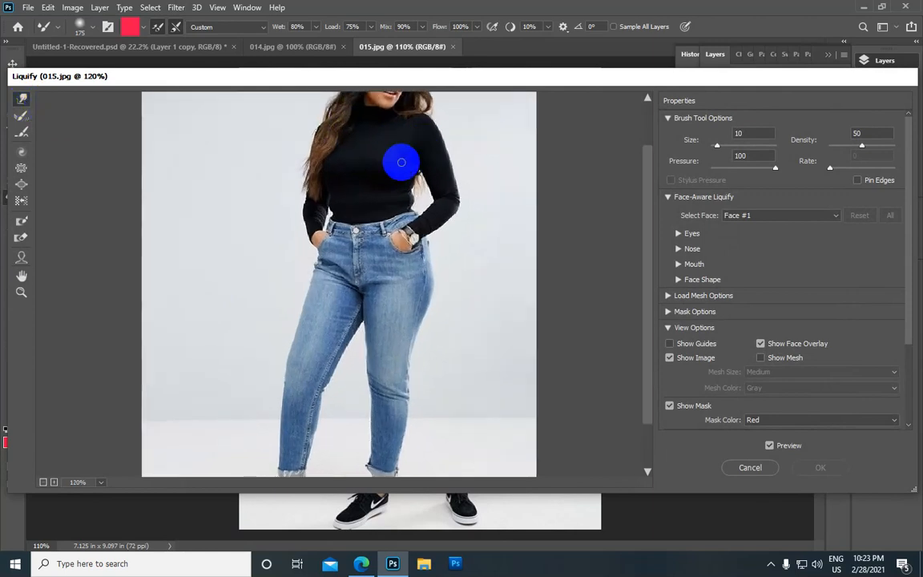
scroll(393, 145, "up", 3)
scroll(360, 197, "up", 2)
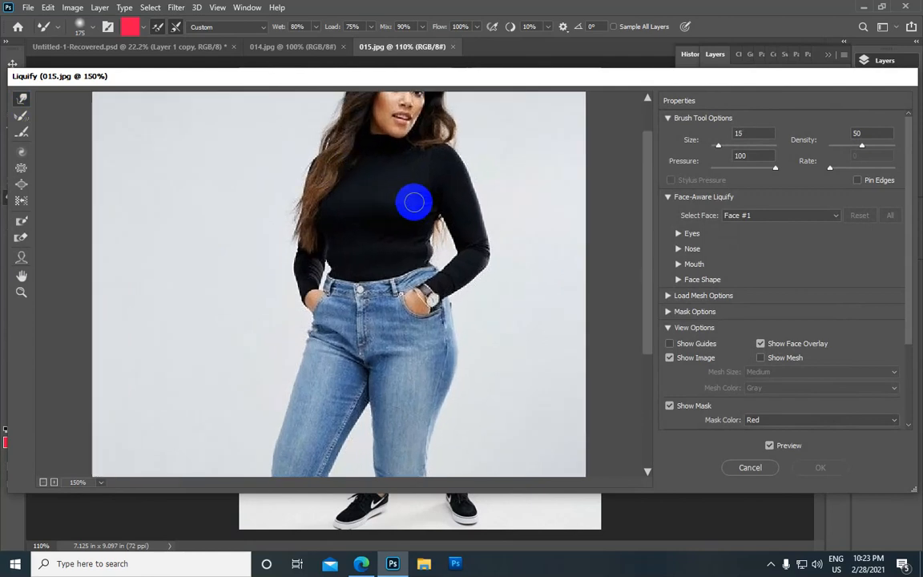
key("bracketleft")
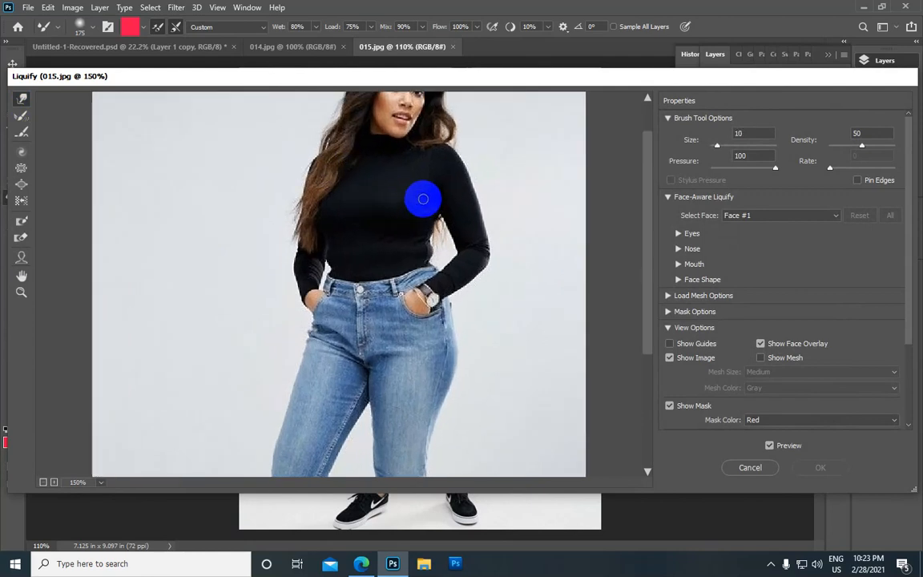
scroll(423, 199, "up", 2)
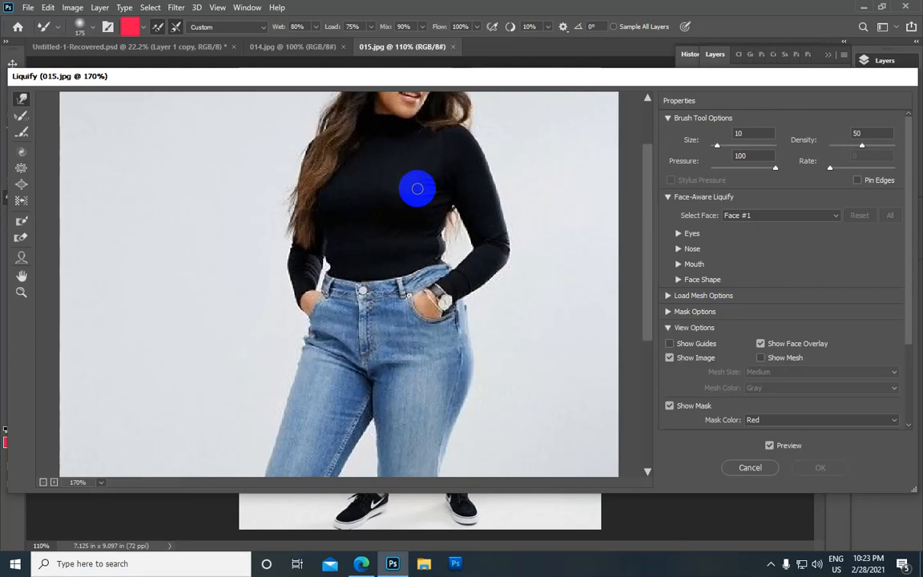
scroll(472, 237, "down", 2)
scroll(404, 202, "down", 1)
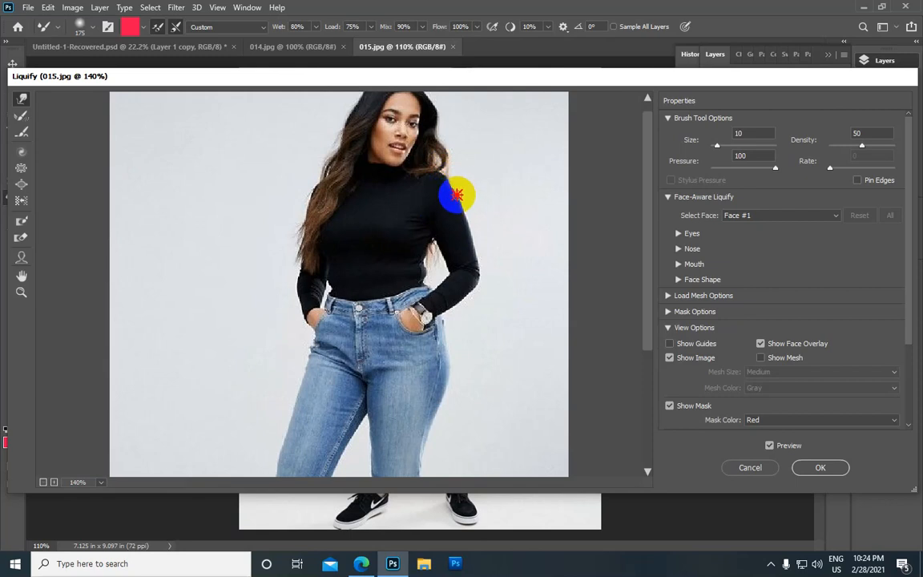
Step: Push the outer edge of the woman's watch-side upper arm inward with Forward Warp from shoulder to elbow
left_click_drag(456, 202, 466, 193)
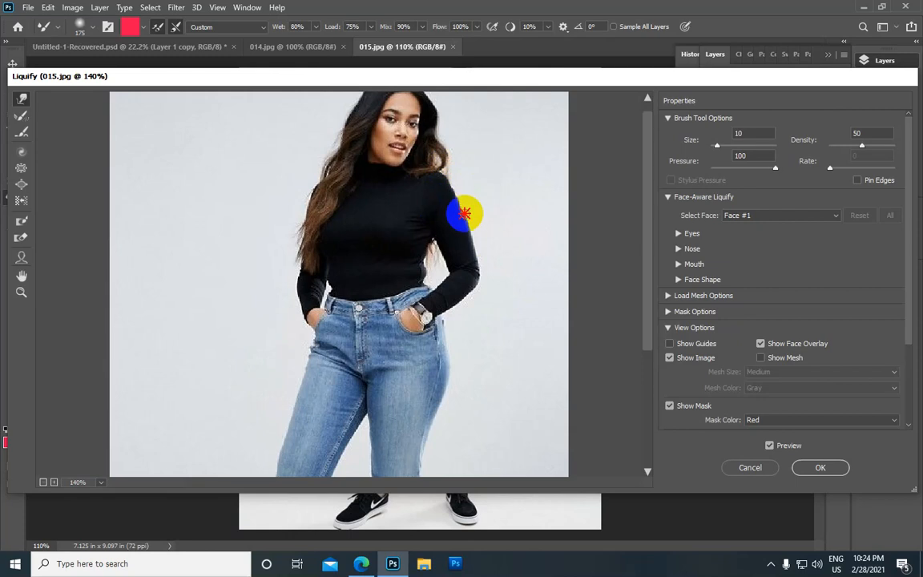
left_click_drag(471, 224, 469, 232)
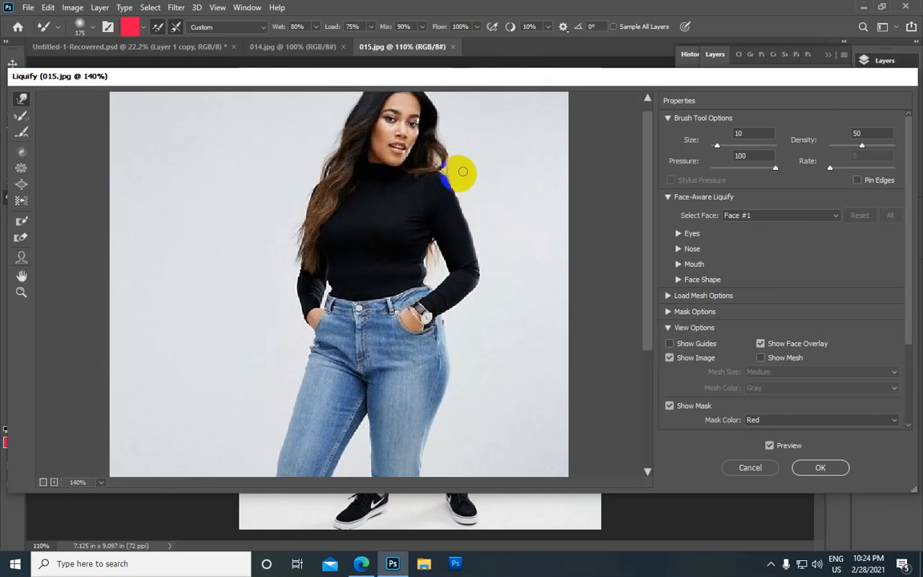
scroll(451, 182, "up", 1)
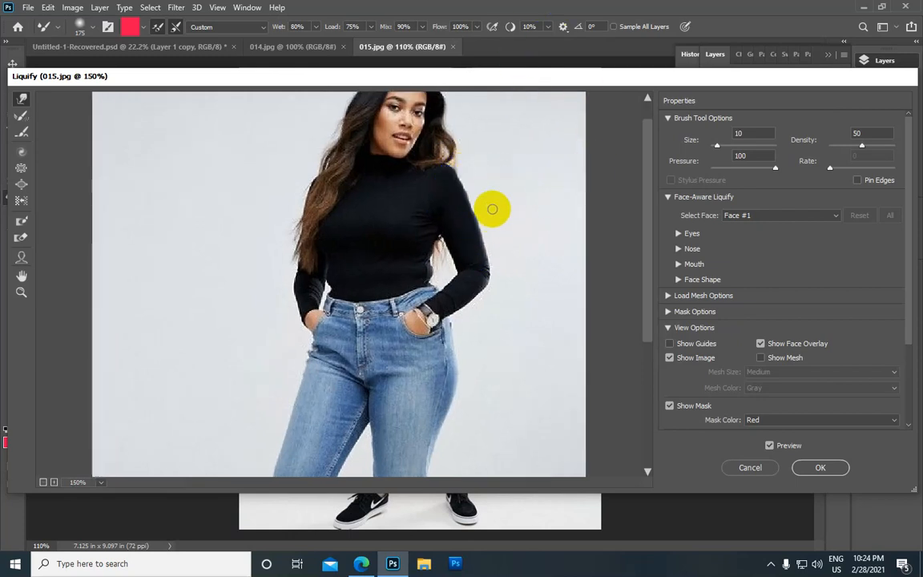
mouse_move(478, 216)
left_mouse_down()
mouse_move(492, 271)
mouse_move(458, 310)
left_mouse_up()
mouse_move(494, 181)
left_mouse_down()
mouse_move(451, 171)
mouse_move(446, 160)
mouse_move(465, 185)
mouse_move(482, 248)
left_mouse_up()
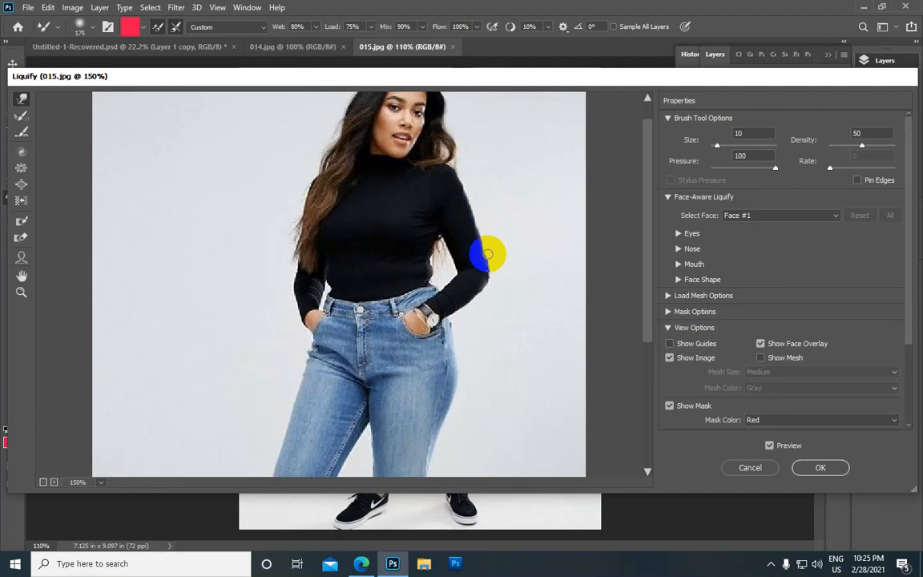
Step: Push in the elbow edge of the watch-side arm with the Forward Warp brush at size 10
left_click_drag(391, 230, 356, 165)
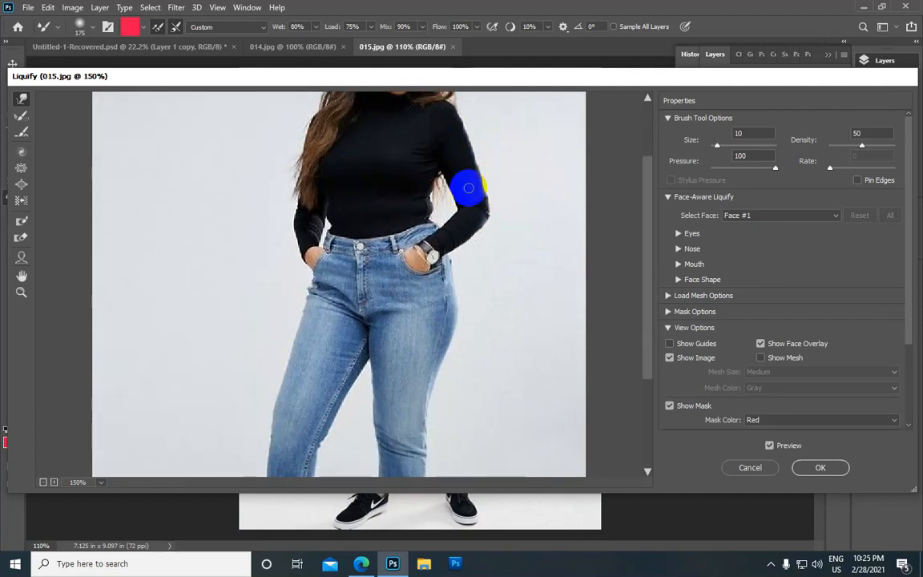
key("ctrl+plus")
mouse_move(500, 198)
left_mouse_down()
mouse_move(498, 186)
mouse_move(487, 230)
mouse_move(486, 213)
mouse_move(502, 210)
left_mouse_up()
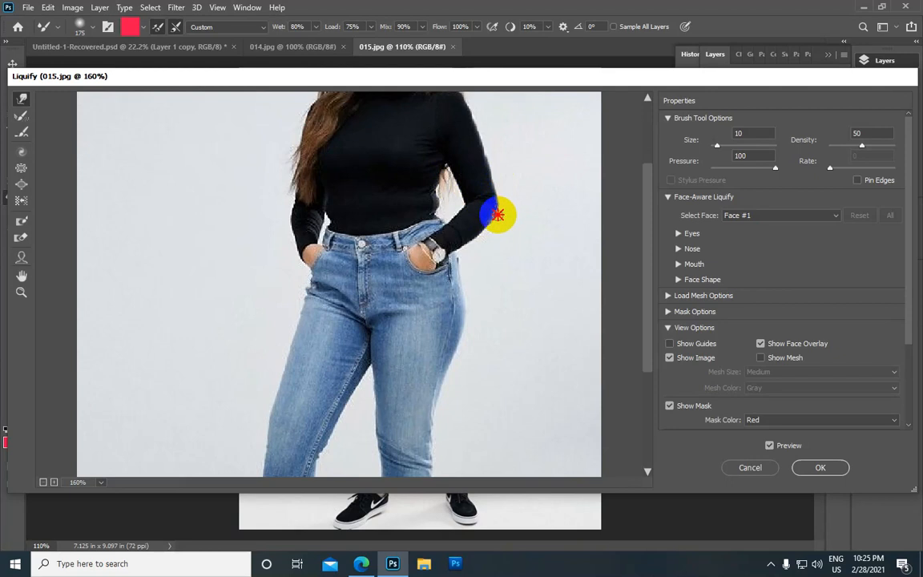
scroll(472, 170, "down", 4)
scroll(458, 167, "down", 1)
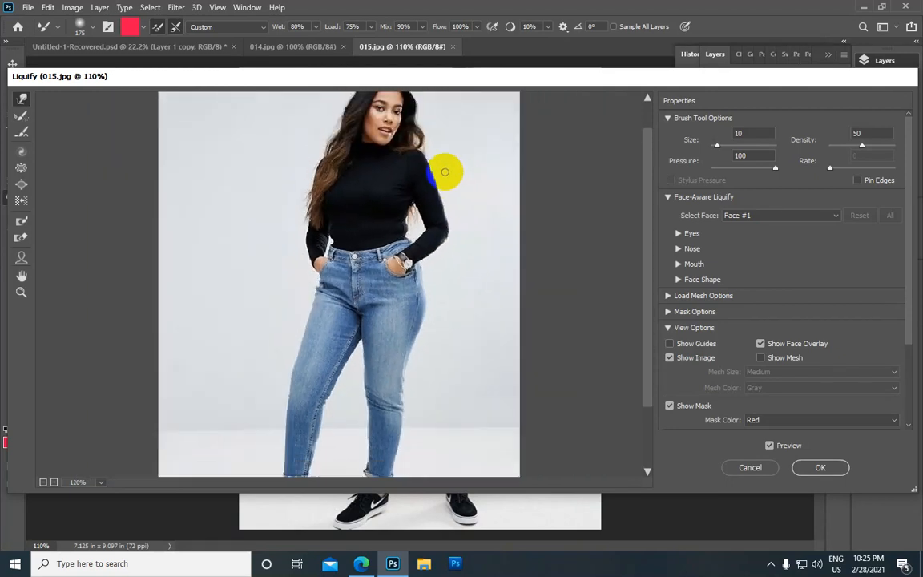
Step: Slim the waist edge beside the arm without the watch, using a Forward Warp brush of size 5
scroll(348, 204, "up", 1)
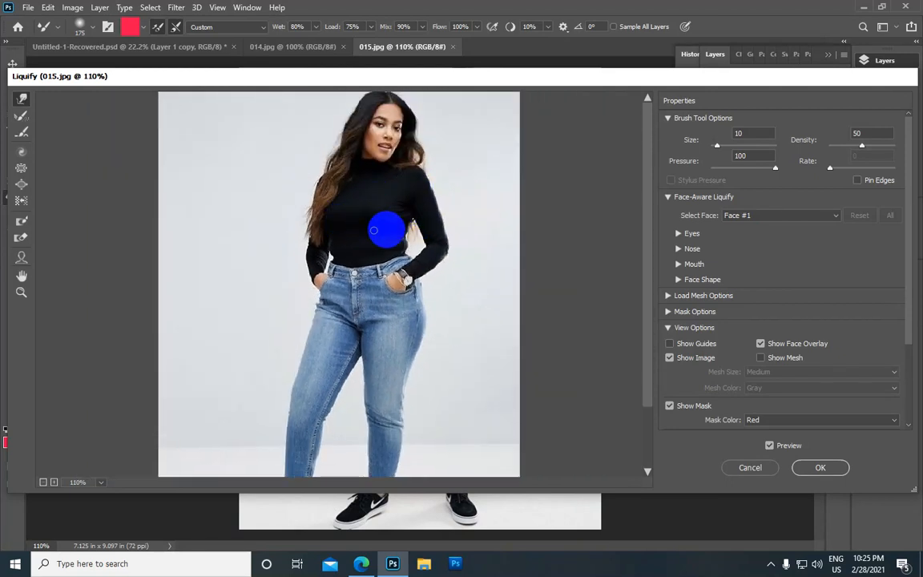
scroll(392, 239, "up", 2)
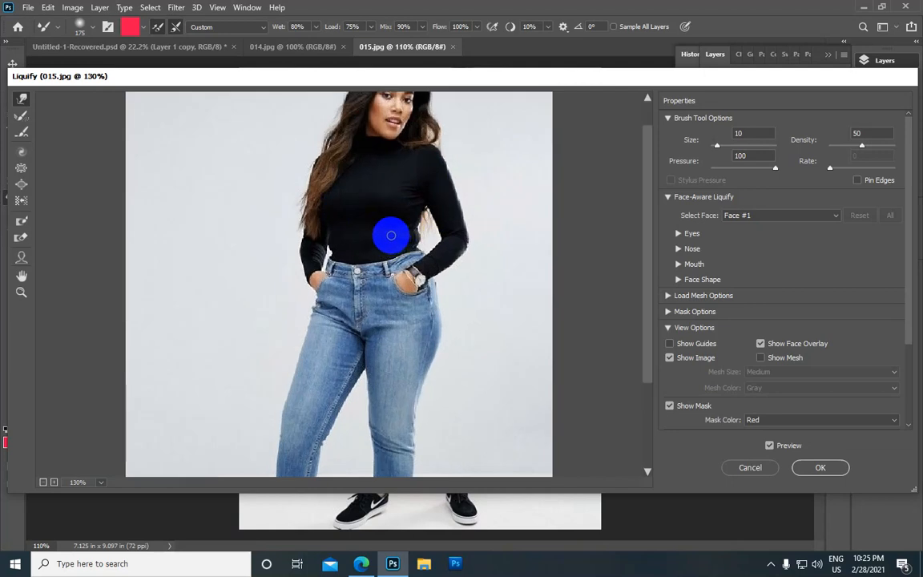
scroll(391, 235, "up", 4)
mouse_move(396, 243)
left_mouse_down()
mouse_move(369, 216)
mouse_move(363, 179)
left_mouse_up()
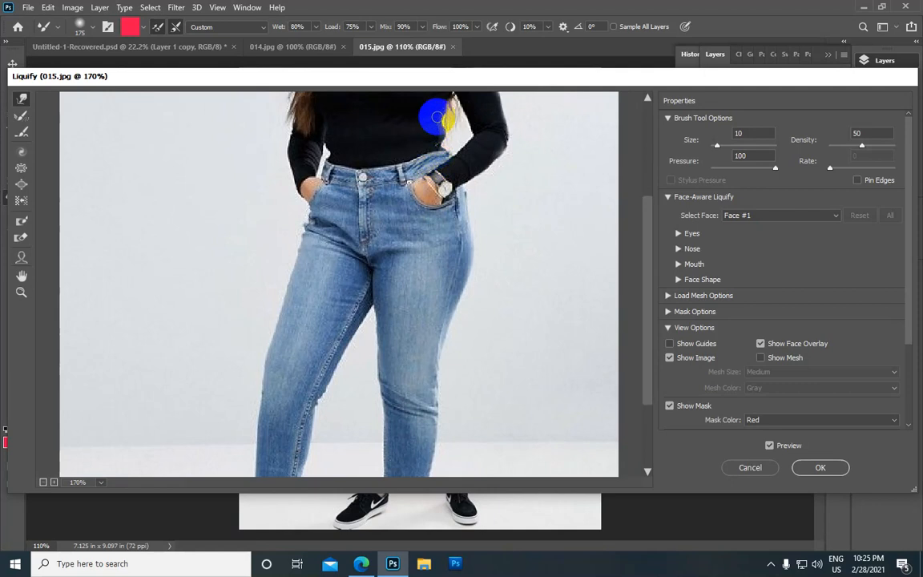
scroll(436, 118, "down", 1)
scroll(438, 119, "up", 1)
scroll(441, 126, "down", 1)
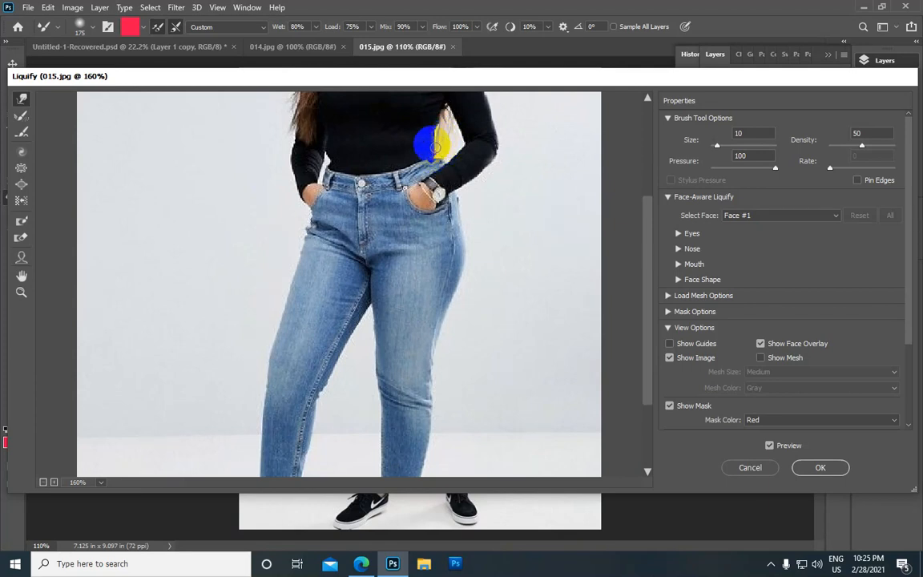
scroll(333, 155, "up", 3)
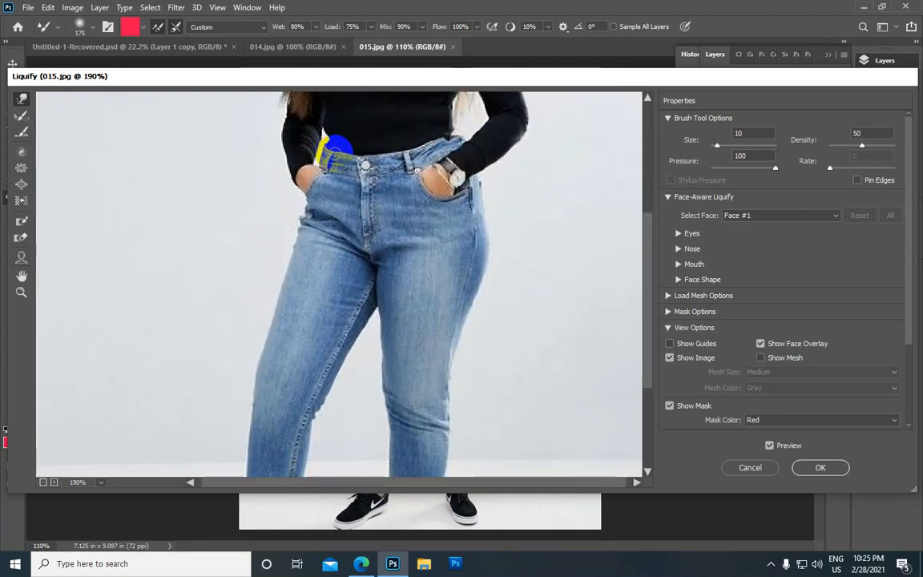
scroll(334, 152, "up", 1)
left_click_drag(365, 115, 356, 196)
scroll(358, 187, "up", 1)
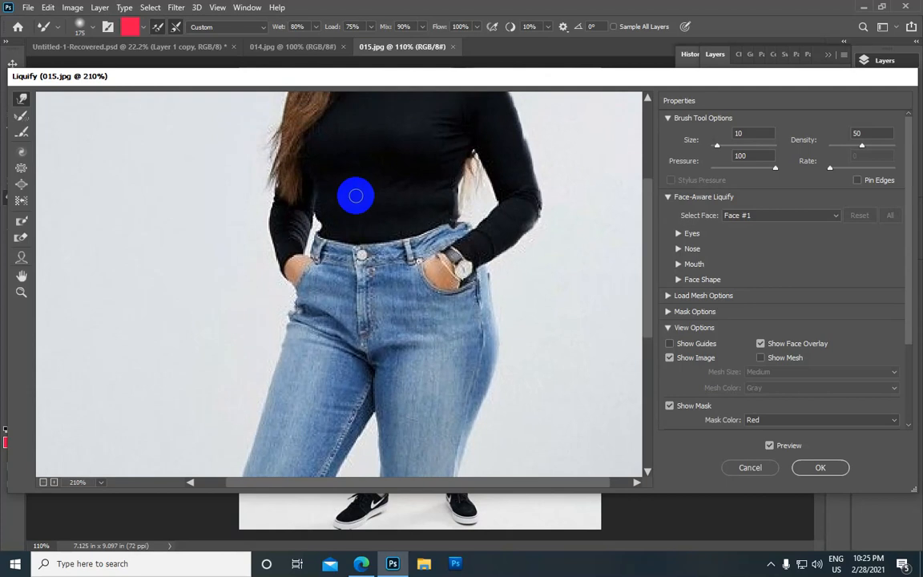
scroll(357, 196, "up", 1)
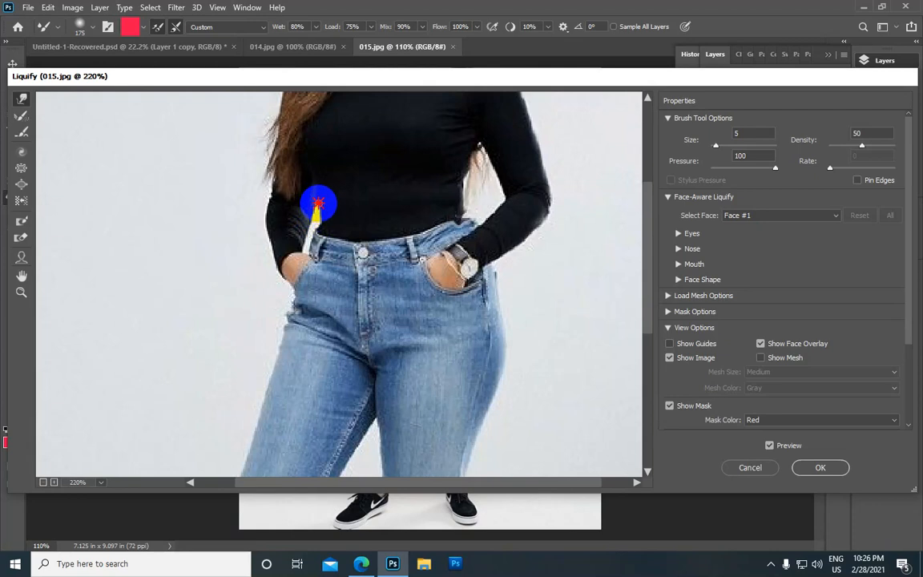
left_click_drag(322, 196, 320, 210)
scroll(475, 191, "up", 1)
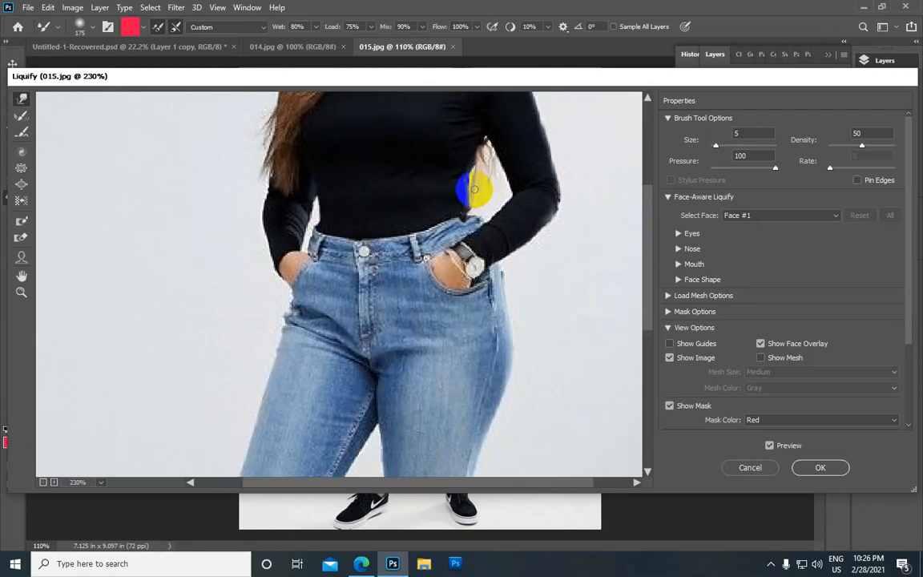
Step: Set the brush size to 9 and reshape the waist edge and jeans waistband beside the watch-side arm
left_click_drag(468, 193, 474, 200)
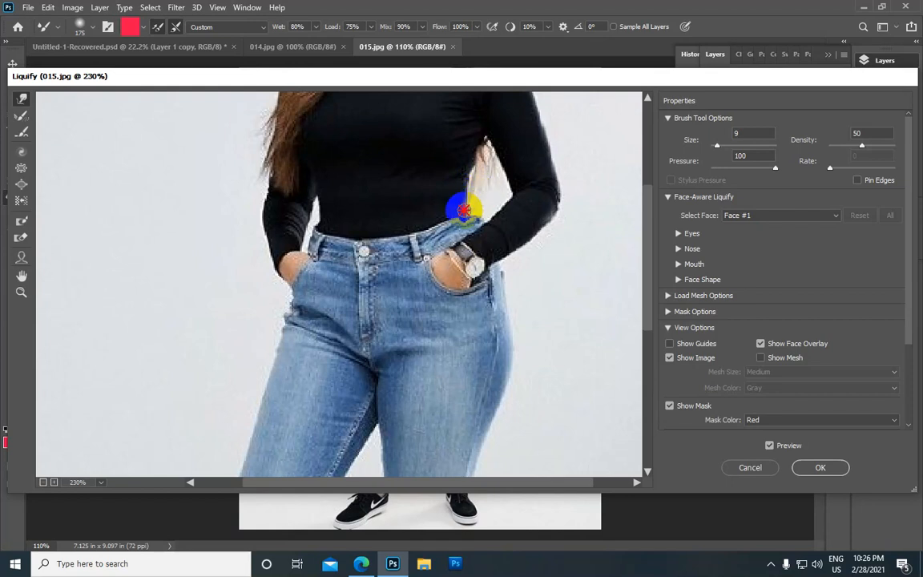
left_click_drag(464, 190, 460, 194)
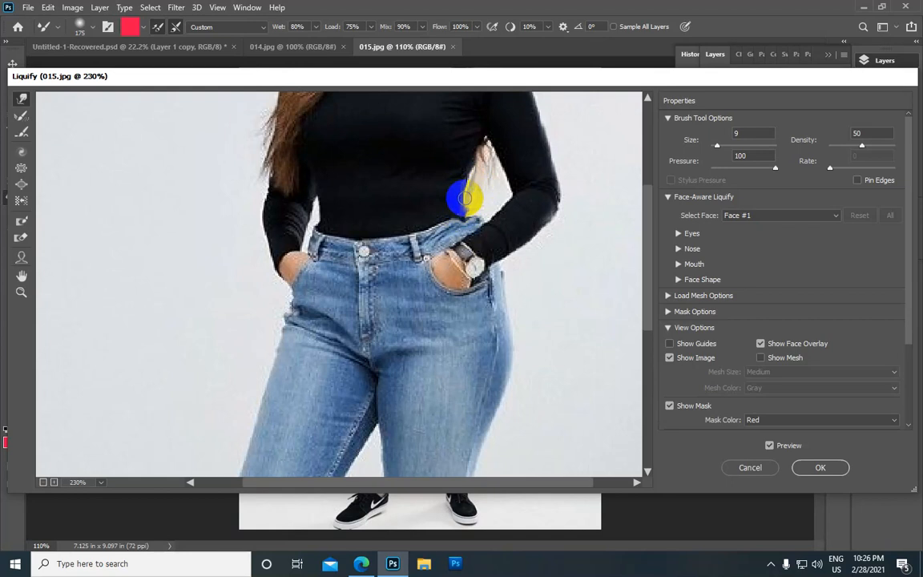
scroll(456, 213, "down", 3)
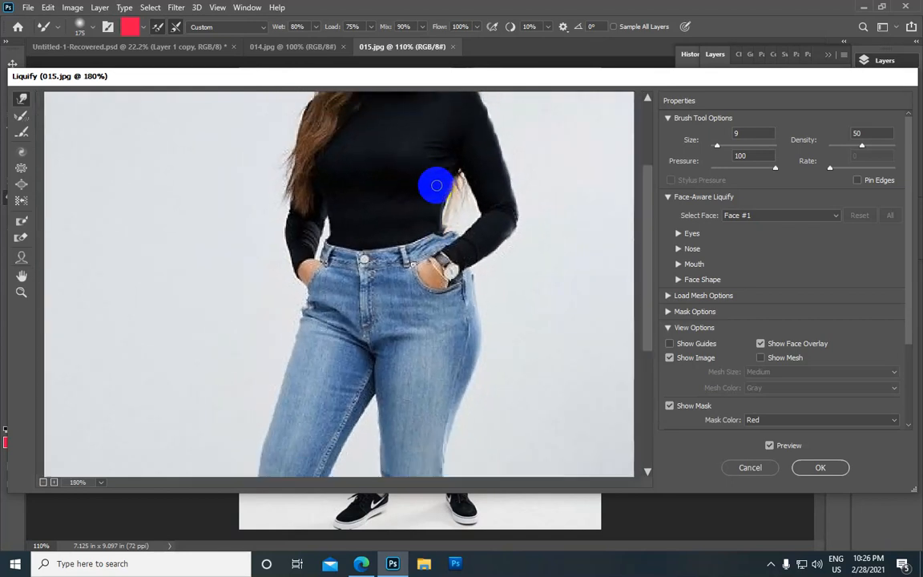
scroll(417, 190, "up", 3)
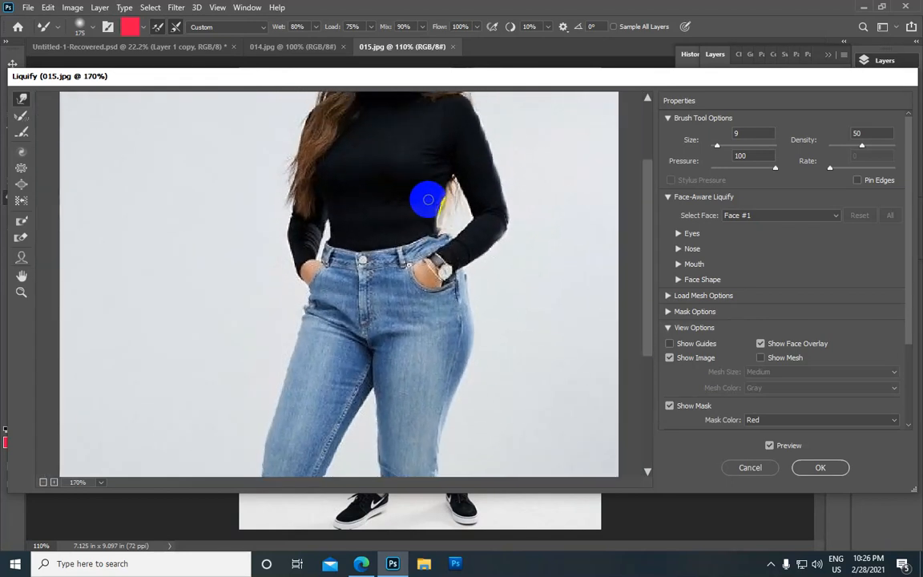
scroll(429, 205, "up", 2)
left_click_drag(490, 209, 490, 233)
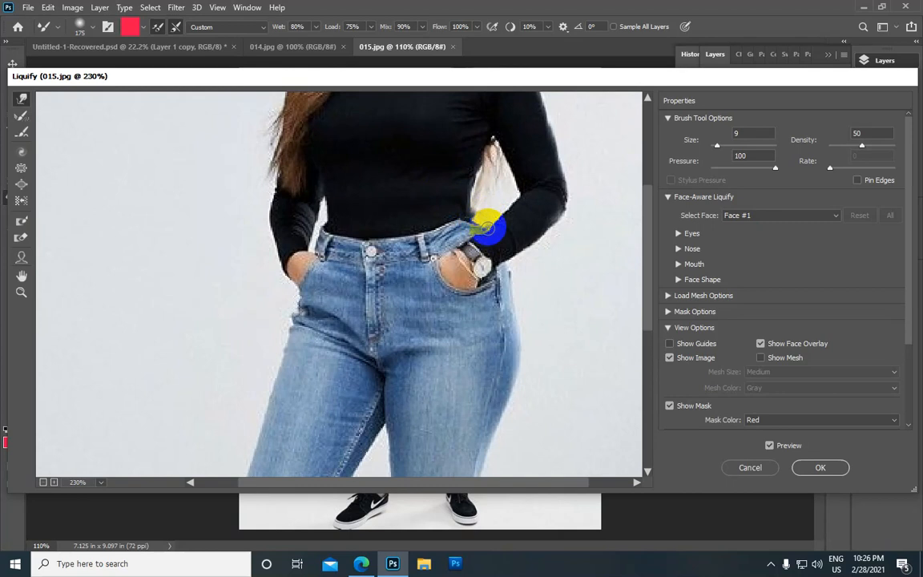
Step: Push in the outer hip and thigh of the watch-side leg with the size 9 Forward Warp brush
mouse_move(513, 270)
left_mouse_down()
mouse_move(502, 282)
mouse_move(355, 165)
left_mouse_up()
scroll(462, 291, "up", 1)
mouse_move(416, 174)
left_mouse_down()
mouse_move(419, 199)
mouse_move(423, 168)
mouse_move(425, 202)
mouse_move(435, 200)
mouse_move(419, 254)
mouse_move(425, 210)
mouse_move(424, 261)
mouse_move(434, 239)
mouse_move(406, 309)
left_mouse_up()
scroll(412, 195, "down", 3)
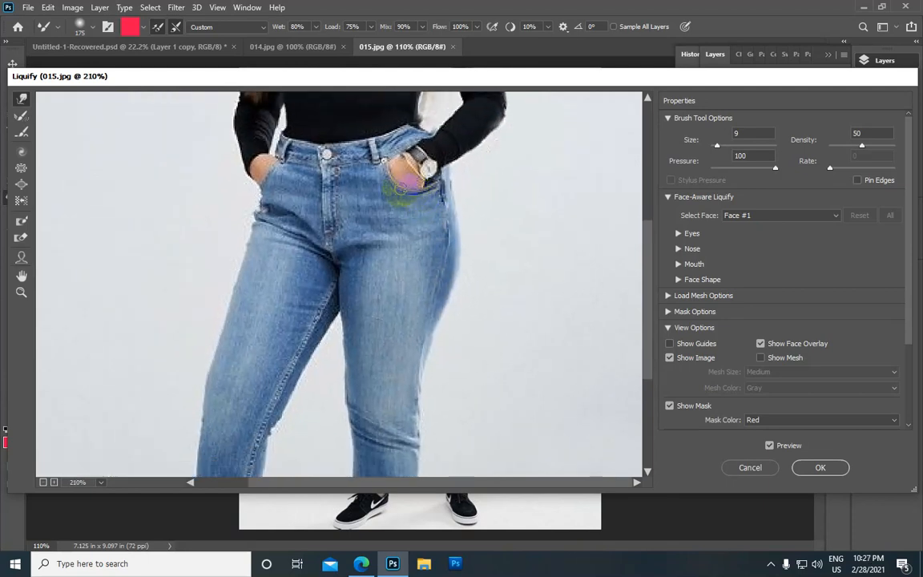
left_click_drag(474, 274, 363, 145)
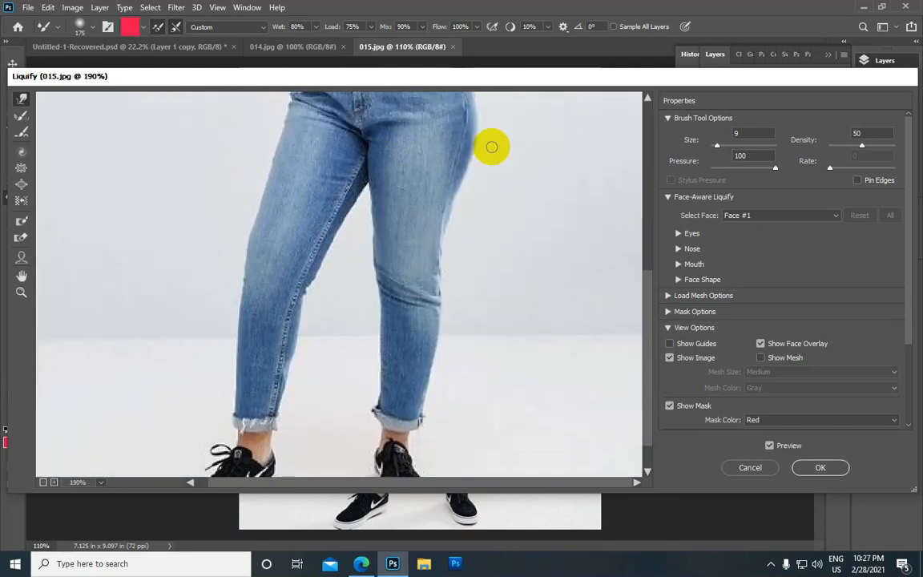
mouse_move(469, 158)
left_mouse_down()
mouse_move(472, 181)
mouse_move(449, 203)
left_mouse_up()
mouse_move(471, 165)
left_mouse_down()
mouse_move(437, 249)
mouse_move(453, 208)
mouse_move(436, 241)
left_mouse_up()
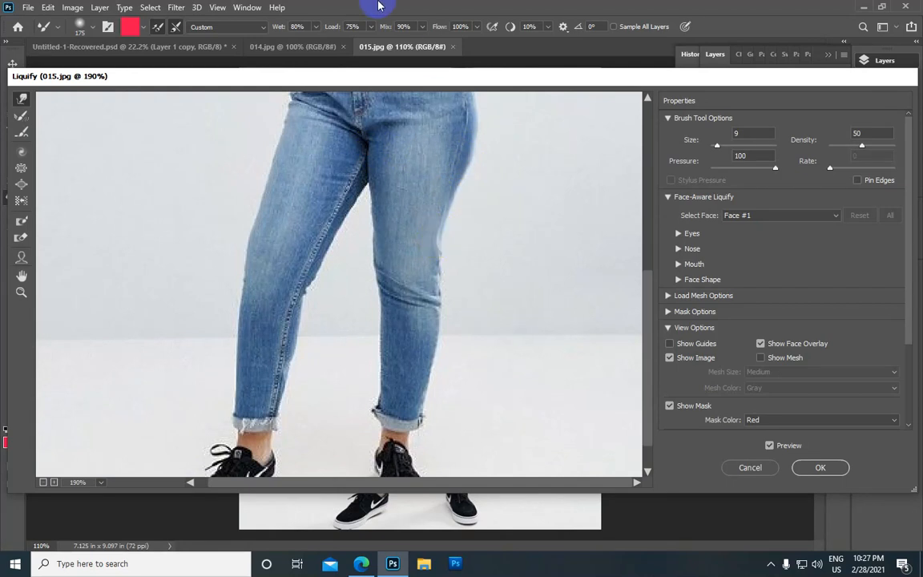
Step: Slim the outer knee of the watch-side leg, and raise the brush size to 15 to push in the outer calf
left_click_drag(450, 351, 399, 235)
mouse_move(444, 184)
left_mouse_down()
mouse_move(430, 230)
mouse_move(435, 255)
left_mouse_up()
key("bracketright")
key("bracketright")
key("bracketright")
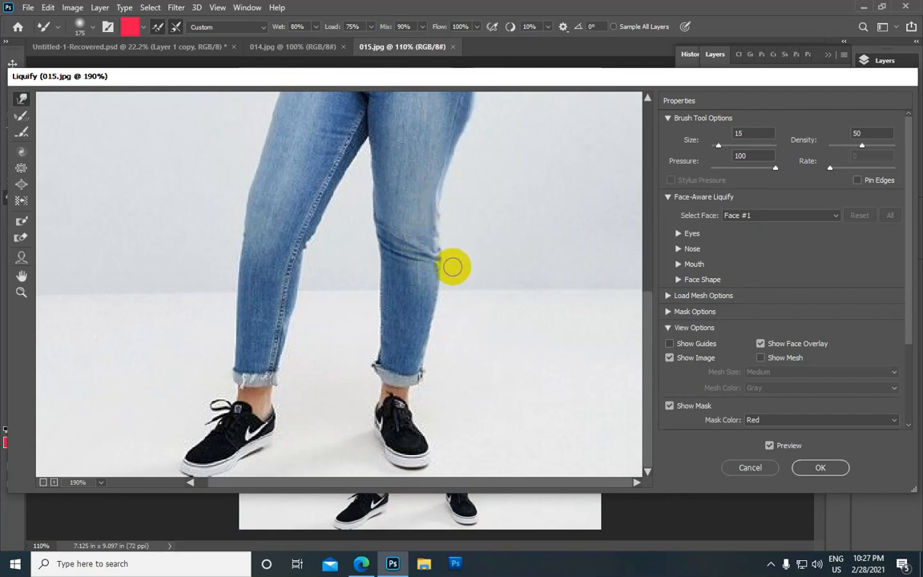
left_click_drag(449, 221, 423, 367)
Step: Push in the inner edge of the watch-side leg from the thigh down to the cuff with the size 15 brush
left_click_drag(403, 153, 439, 223)
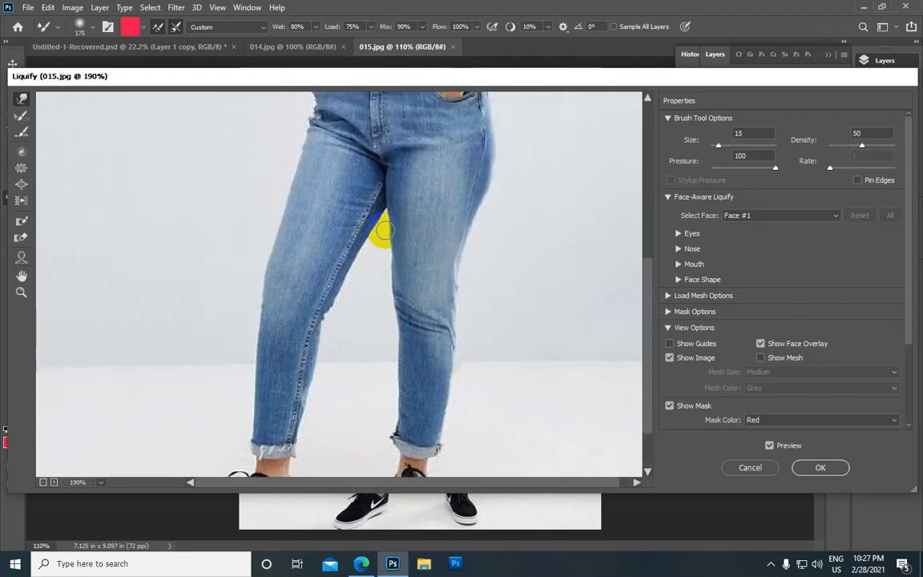
mouse_move(387, 227)
left_mouse_down()
mouse_move(393, 326)
mouse_move(392, 299)
mouse_move(389, 309)
left_mouse_up()
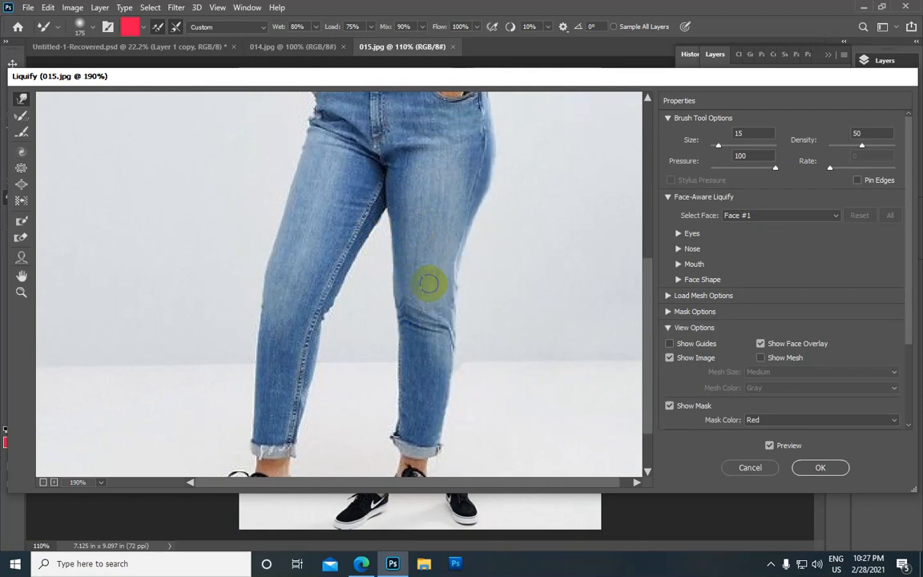
left_click_drag(428, 283, 422, 206)
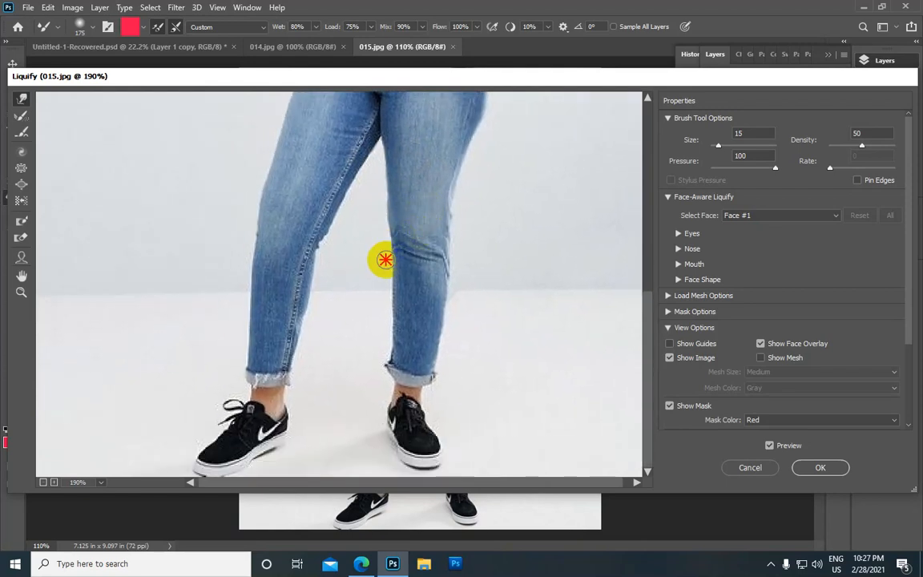
mouse_move(387, 277)
left_mouse_down()
mouse_move(390, 364)
mouse_move(377, 369)
mouse_move(387, 378)
mouse_move(387, 367)
left_mouse_up()
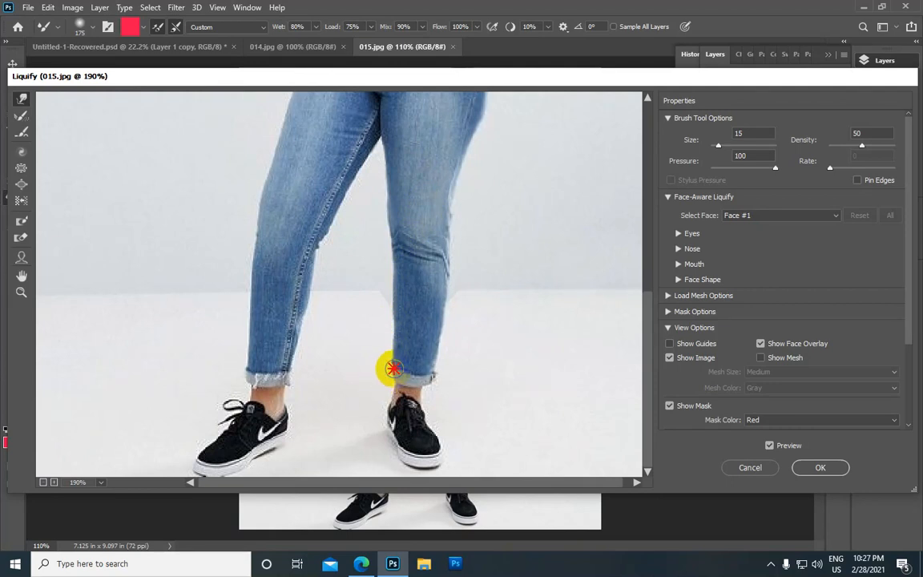
Step: Push in the outer edge of the leg opposite the watch arm, from hip to cuff, with the size 15 Forward Warp brush
scroll(429, 281, "down", 3)
scroll(414, 208, "down", 3)
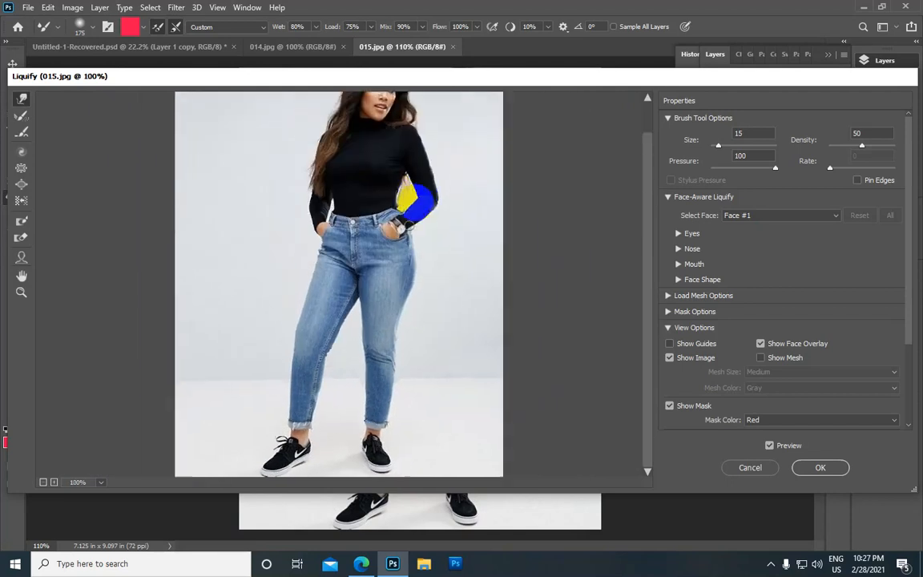
scroll(389, 227, "up", 3)
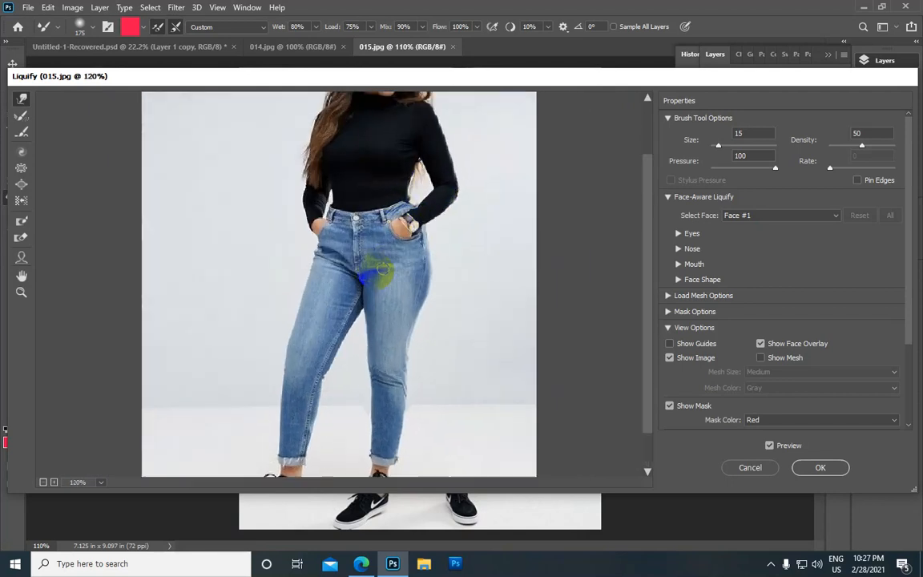
scroll(344, 240, "down", 1)
scroll(366, 202, "up", 2)
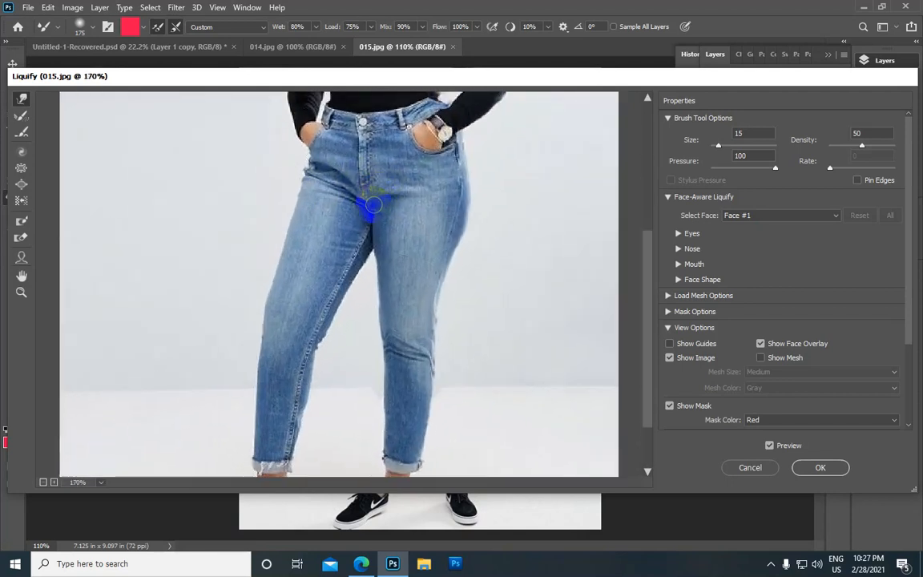
scroll(339, 209, "up", 1)
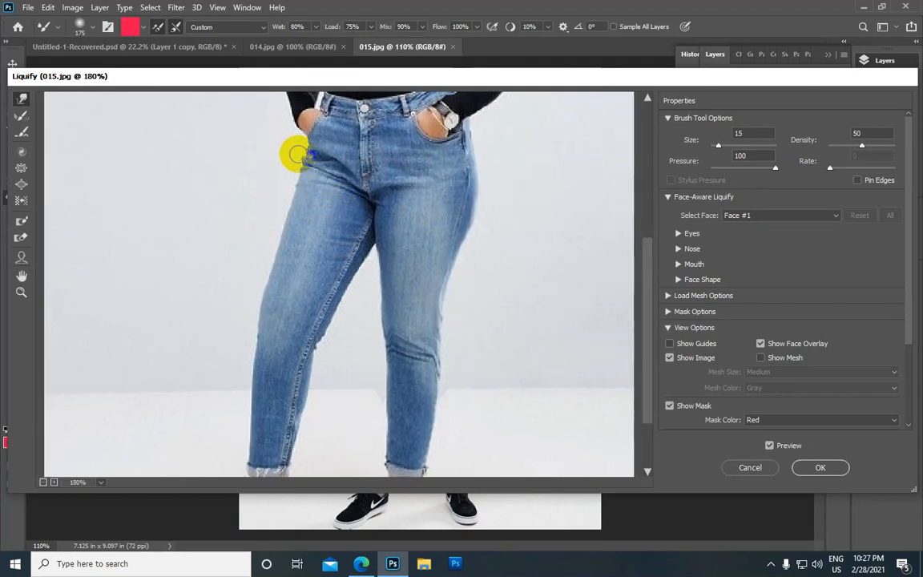
mouse_move(300, 150)
left_mouse_down()
mouse_move(304, 171)
mouse_move(272, 253)
mouse_move(276, 235)
mouse_move(272, 284)
left_mouse_up()
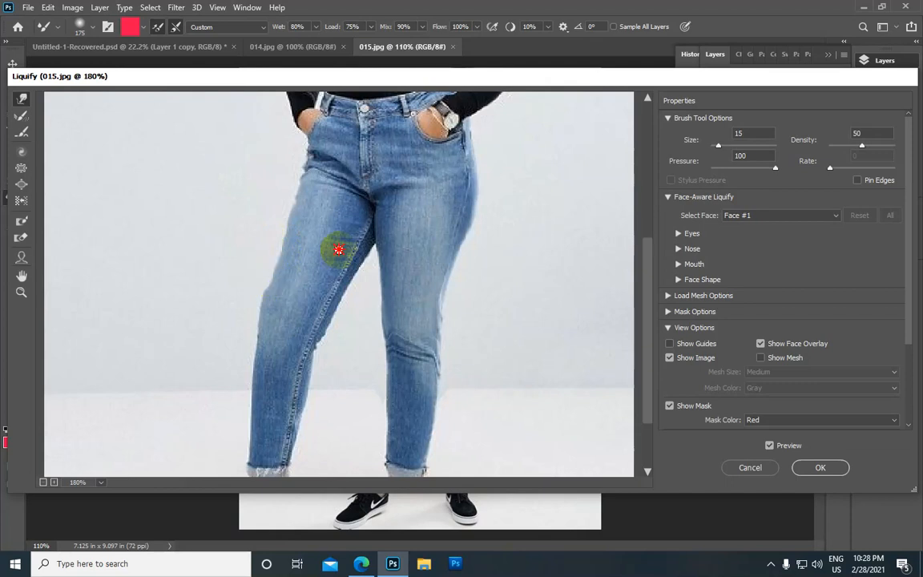
scroll(321, 200, "down", 2)
left_click_drag(262, 214, 264, 247)
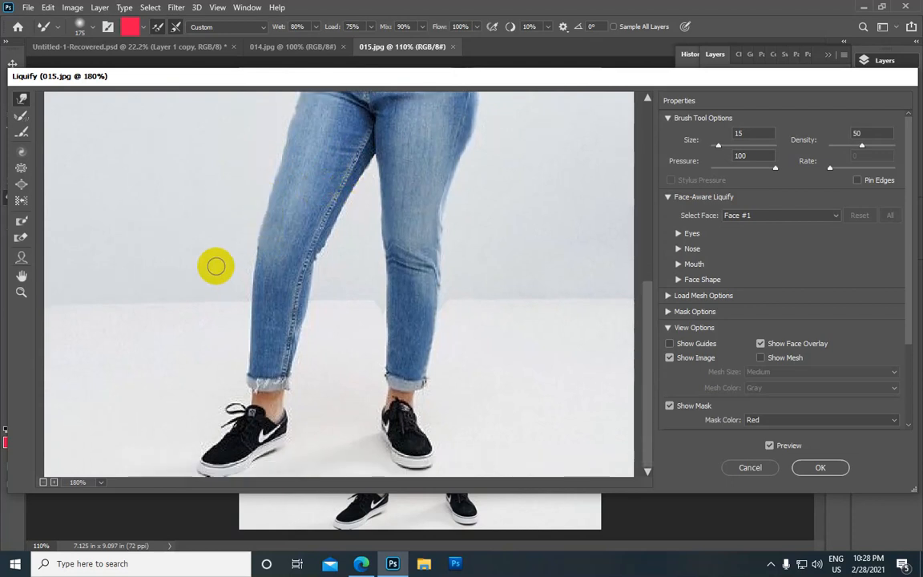
left_click_drag(253, 241, 250, 368)
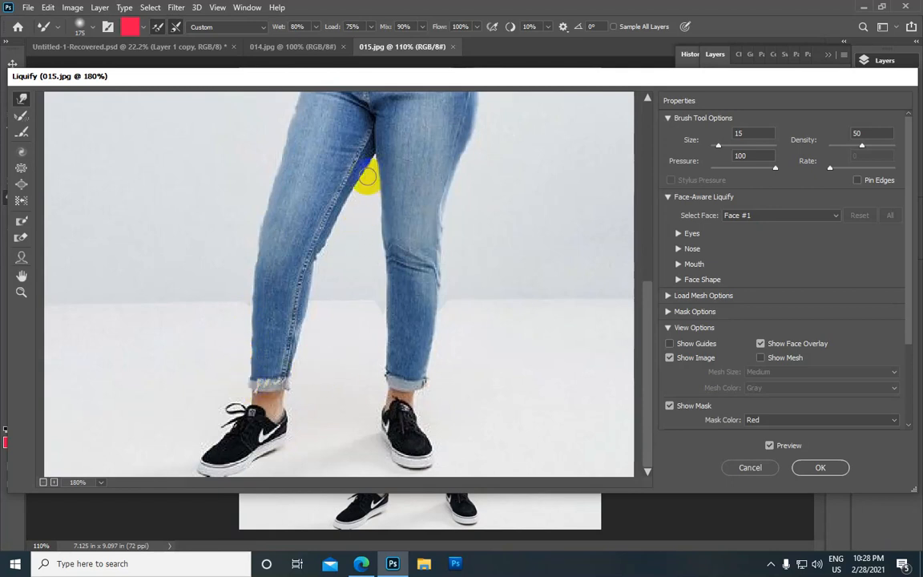
Step: Push in the inner edge of the same leg from the upper thigh down to the cuff
mouse_move(367, 177)
left_mouse_down()
mouse_move(315, 252)
mouse_move(309, 315)
mouse_move(314, 294)
mouse_move(306, 306)
left_mouse_up()
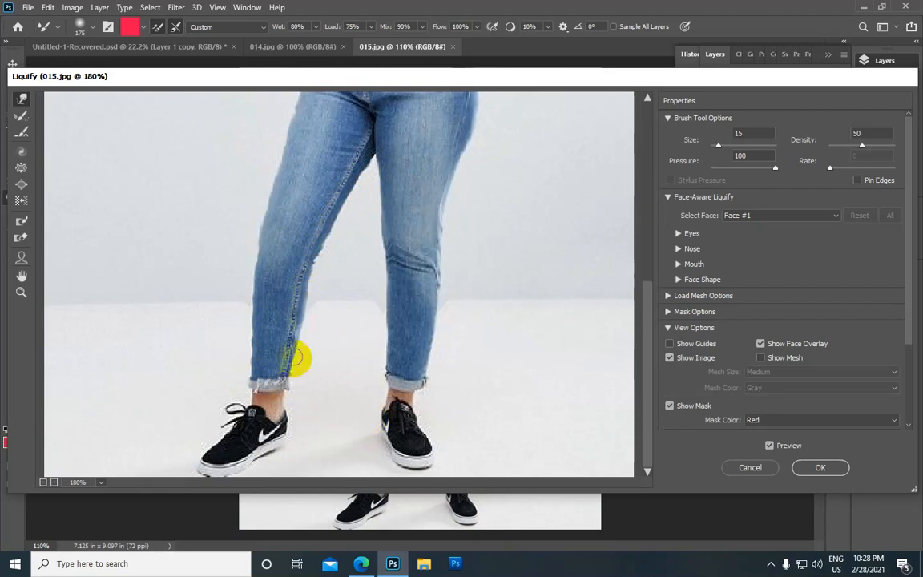
mouse_move(305, 327)
left_mouse_down()
mouse_move(293, 376)
mouse_move(278, 390)
left_mouse_up()
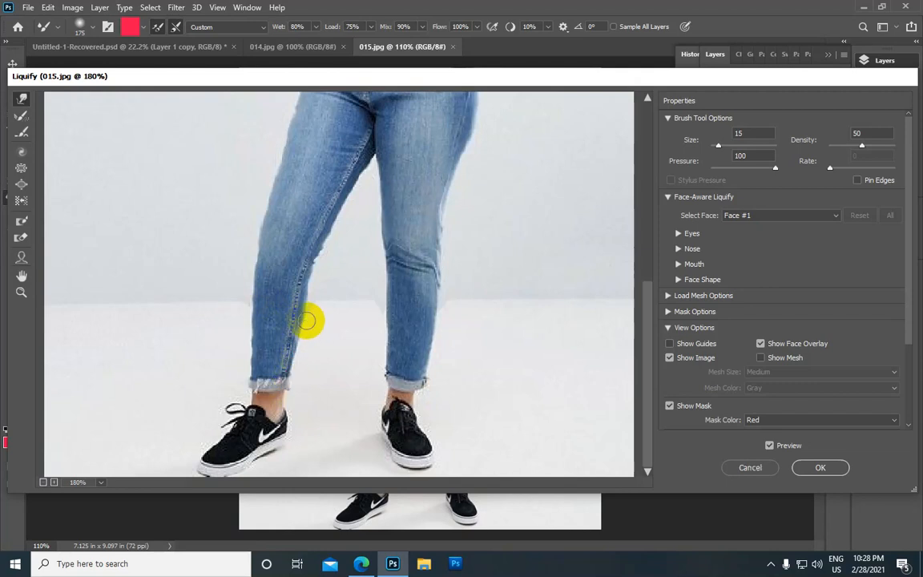
key("ctrl+0")
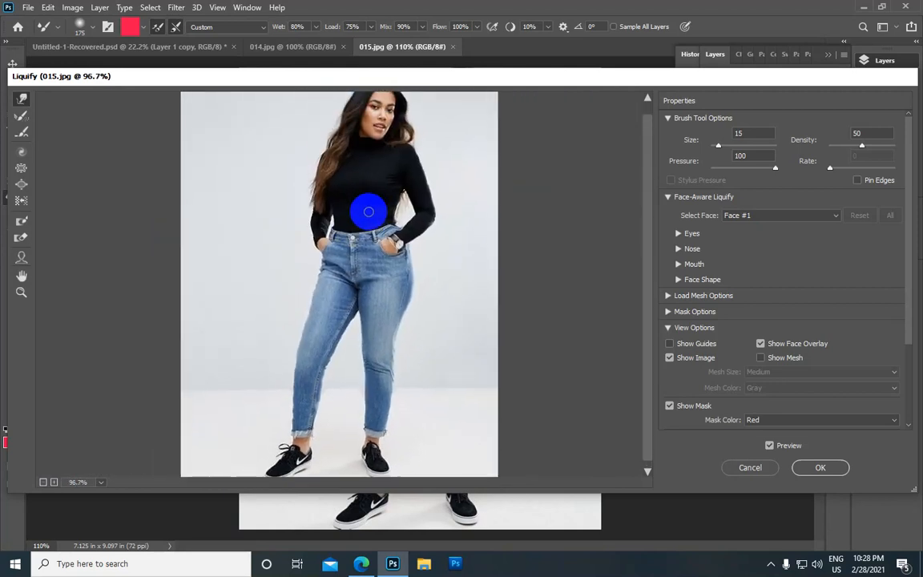
Step: Push in the outer hip and upper thigh below the watch again with the size 15 brush
scroll(414, 275, "up", 3)
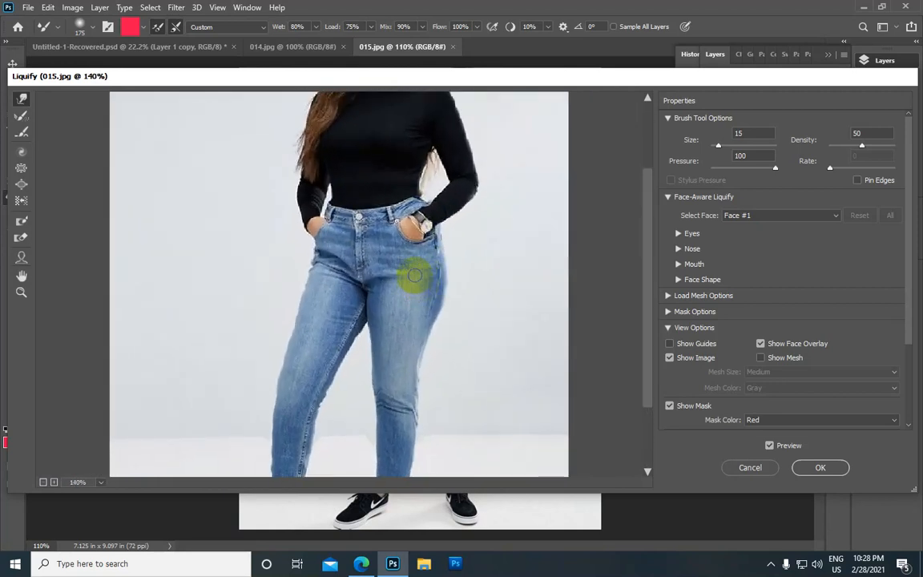
scroll(413, 275, "up", 3)
mouse_move(483, 173)
left_mouse_down()
mouse_move(478, 233)
mouse_move(490, 243)
mouse_move(479, 271)
mouse_move(495, 238)
mouse_move(480, 259)
mouse_move(472, 285)
left_mouse_up()
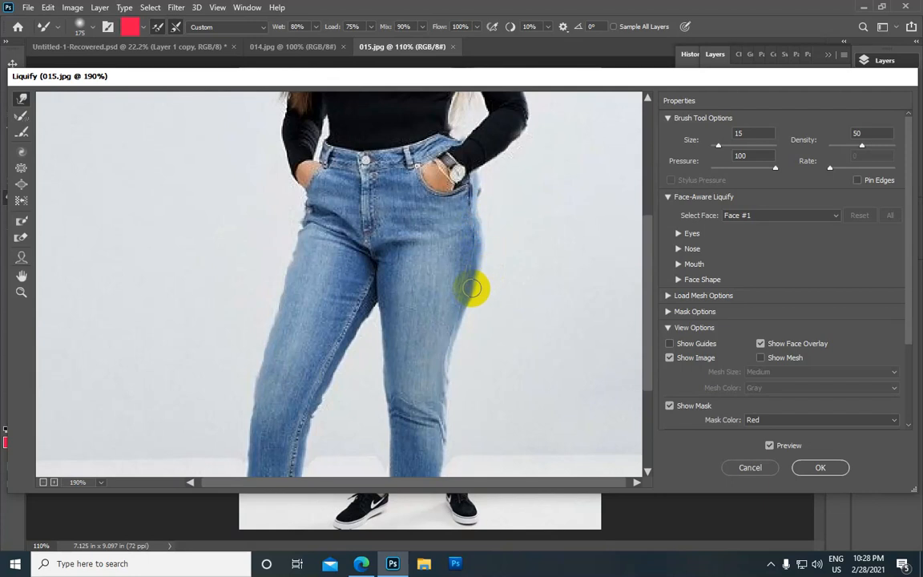
Step: Check the whole slimmed figure and apply the Liquify changes to 015.jpg
scroll(436, 247, "down", 10)
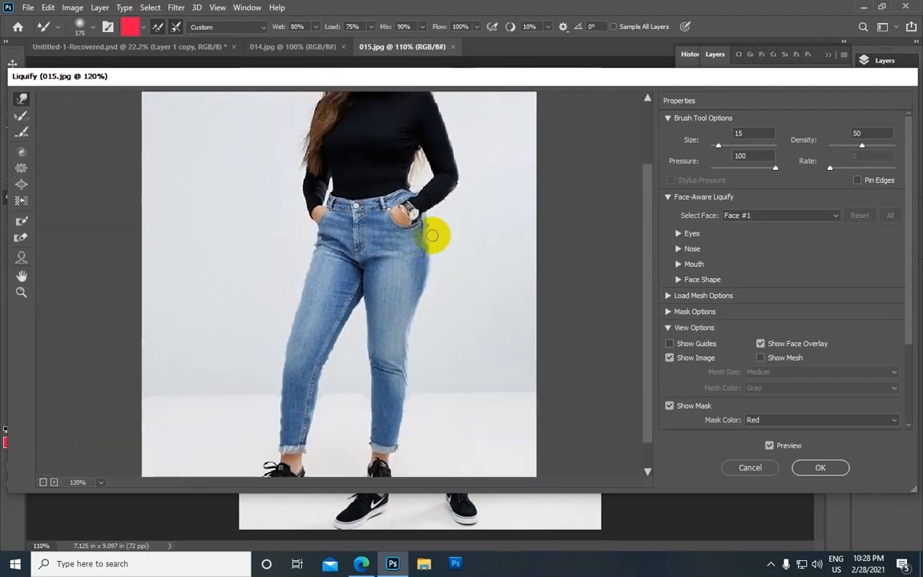
scroll(417, 228, "down", 2)
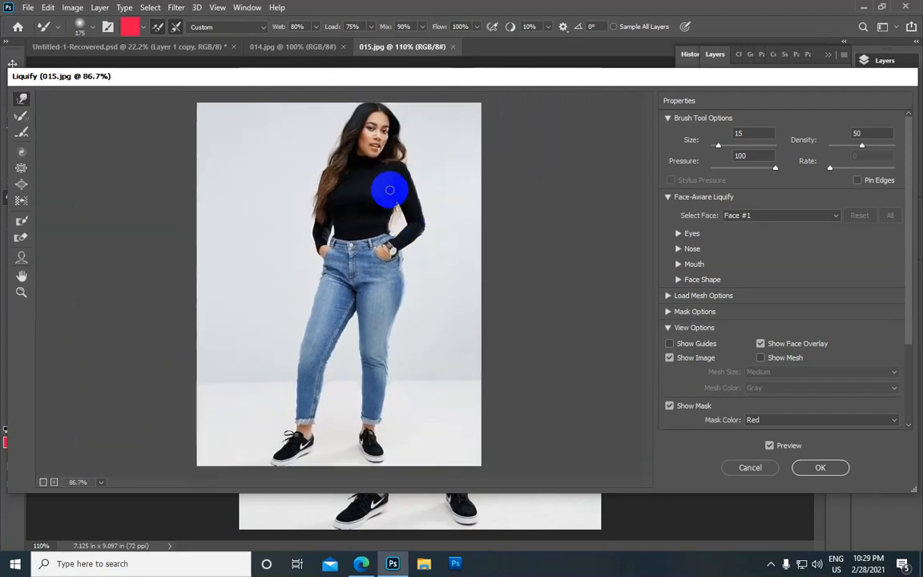
scroll(384, 193, "up", 1)
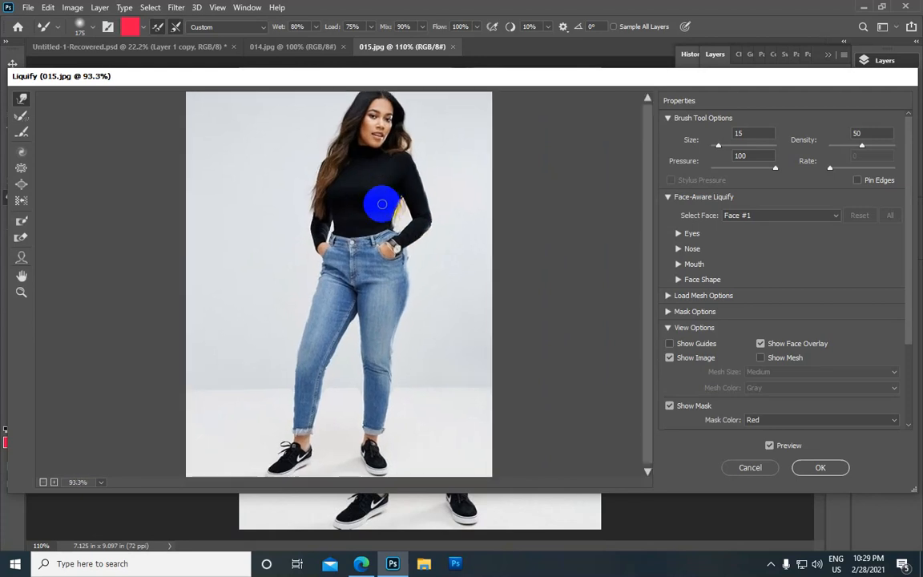
scroll(387, 184, "down", 1)
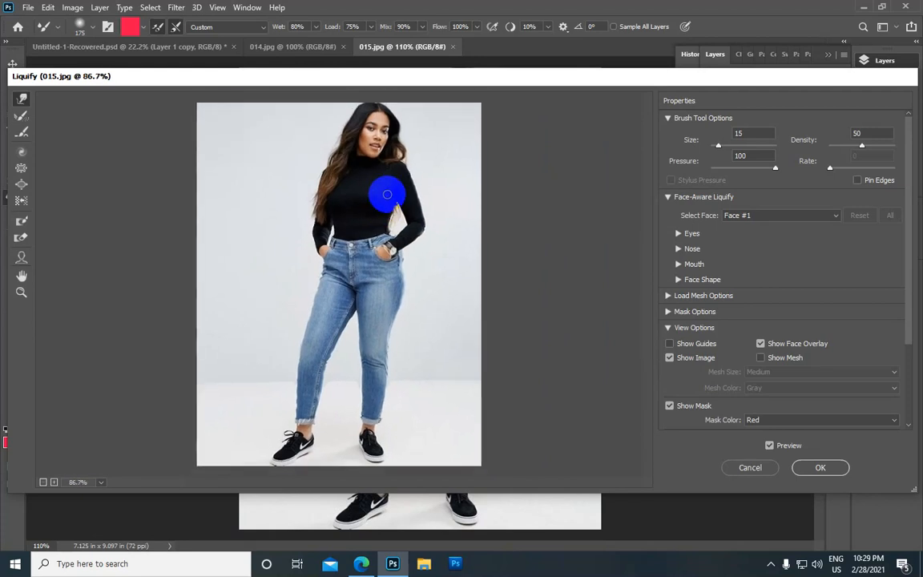
scroll(387, 193, "up", 1)
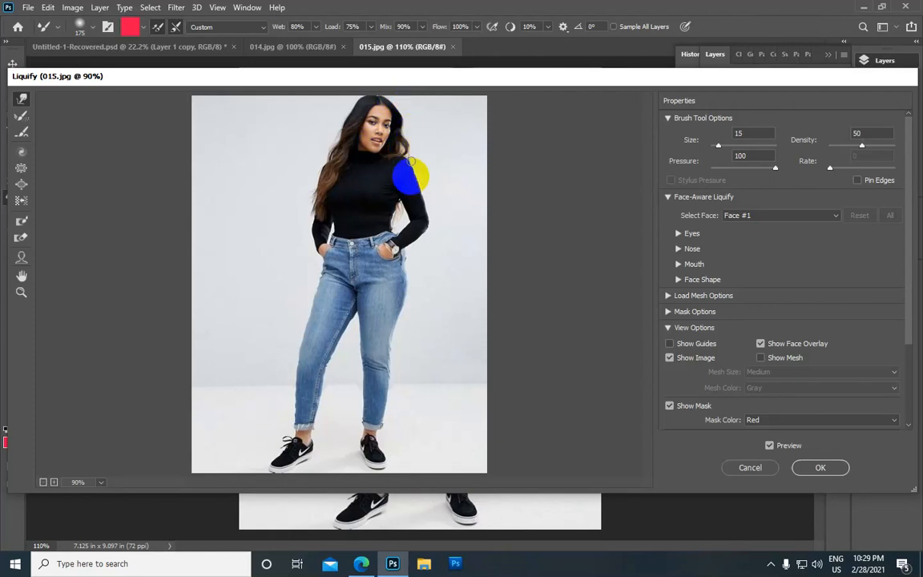
scroll(436, 177, "down", 4)
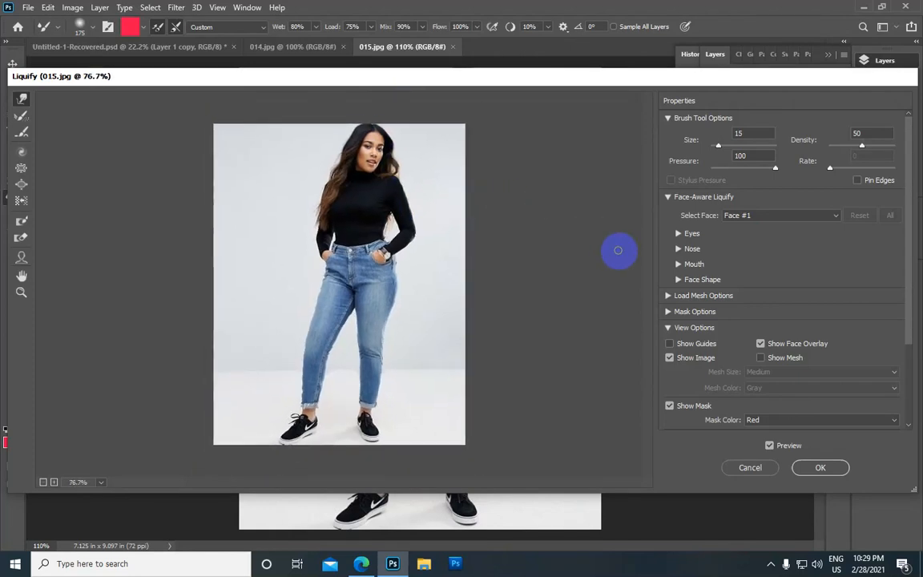
left_click(818, 467)
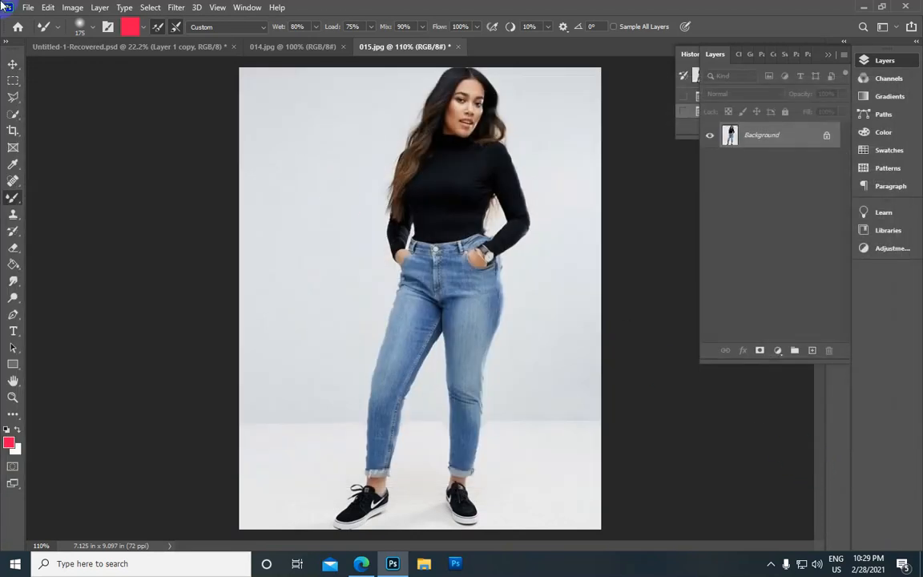
Step: Switch to the 014.jpg document and open it in the Liquify filter
left_click(267, 48)
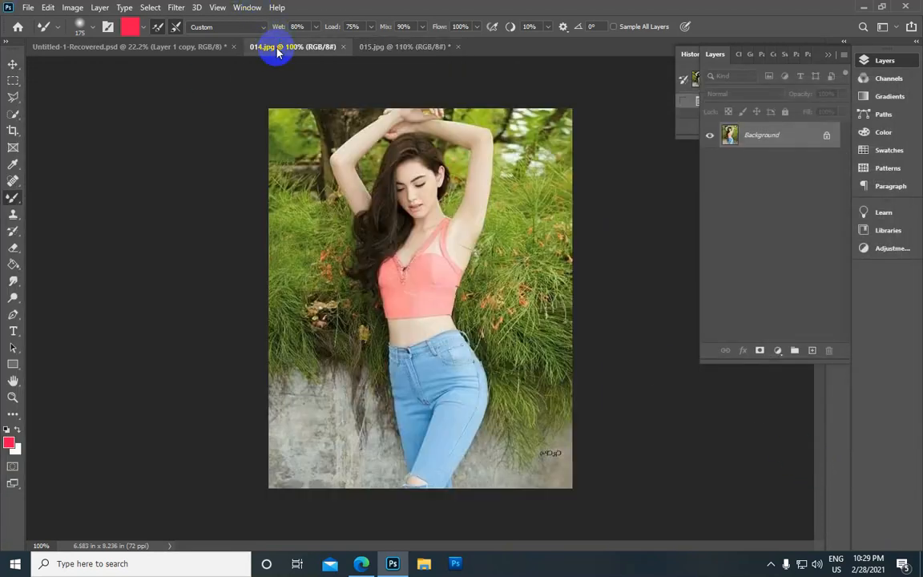
scroll(427, 251, "up", 4)
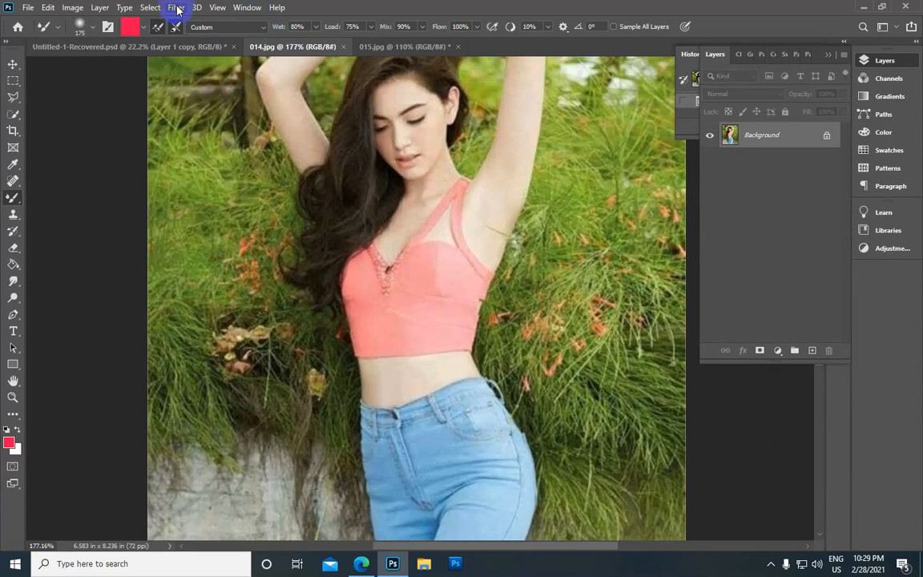
left_click(176, 8)
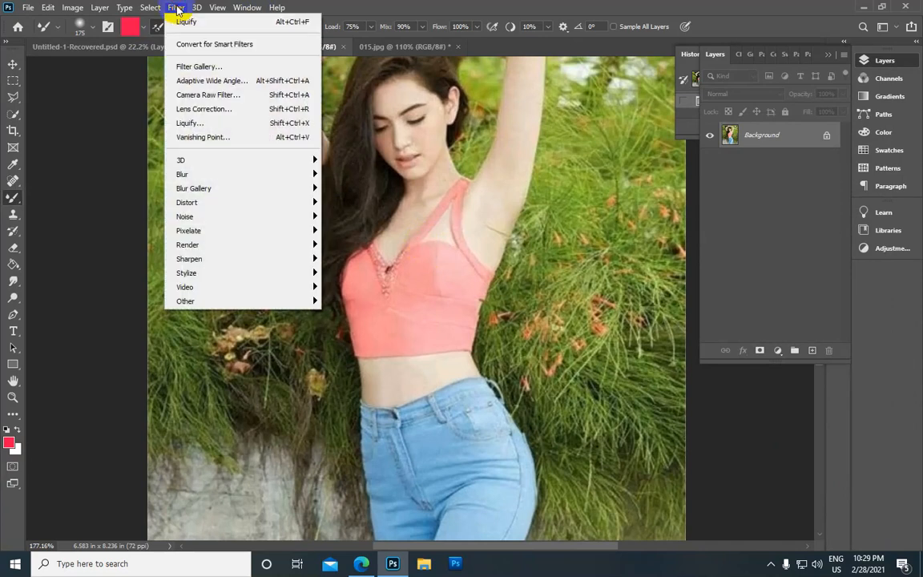
left_click(213, 124)
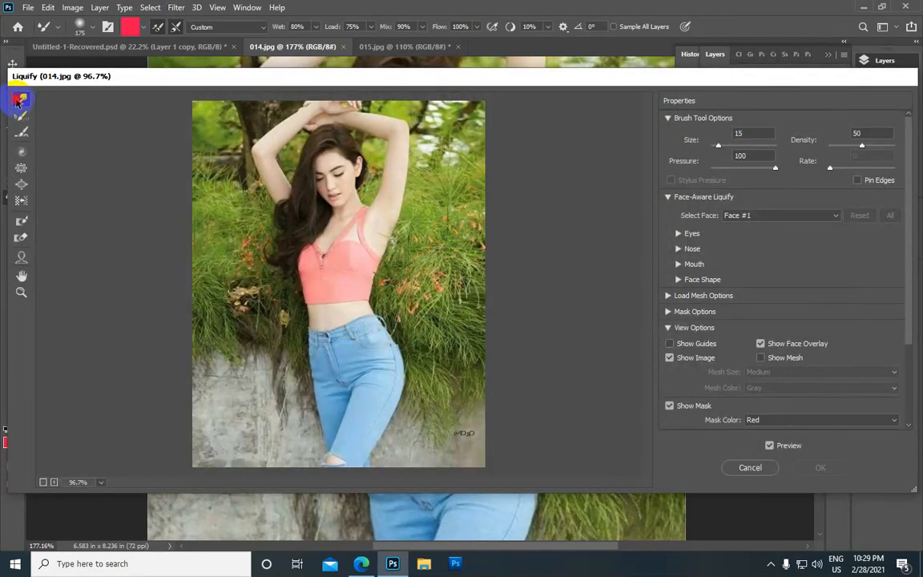
Step: Reshape both sides of the bare waist between the pink top and the jeans with the size 15 Forward Warp brush
key("ctrl+plus")
key("ctrl+plus")
key("ctrl+plus")
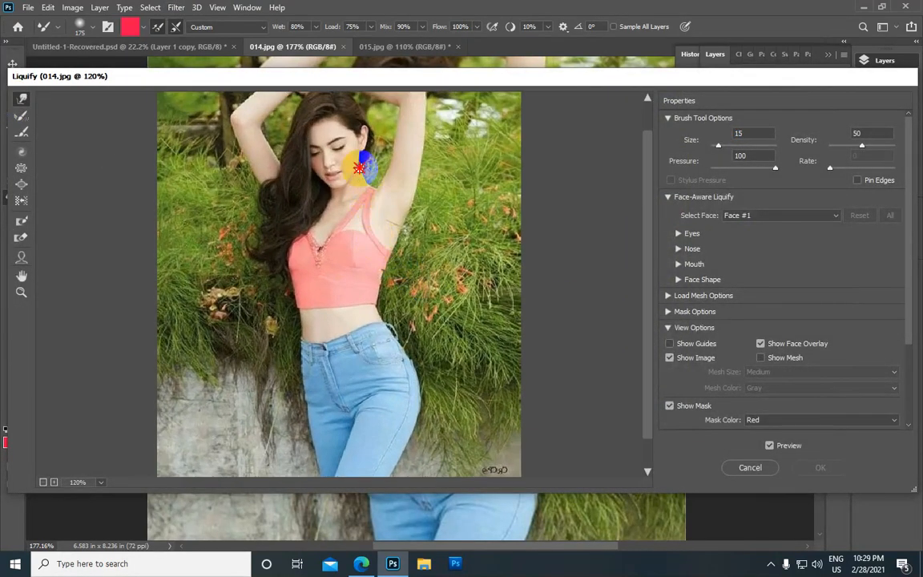
left_click_drag(361, 166, 359, 246)
key("ctrl+plus")
key("ctrl+plus")
key("ctrl+plus")
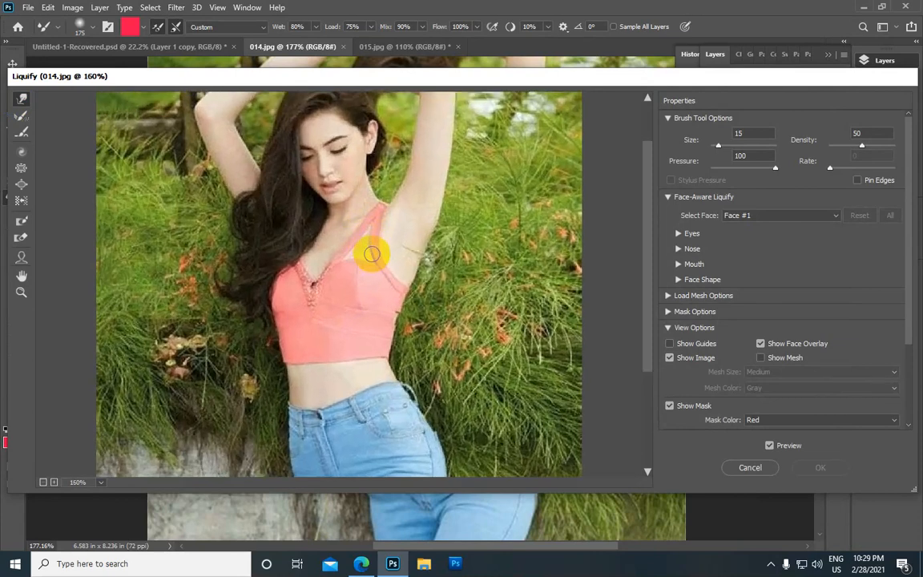
key("ctrl+plus")
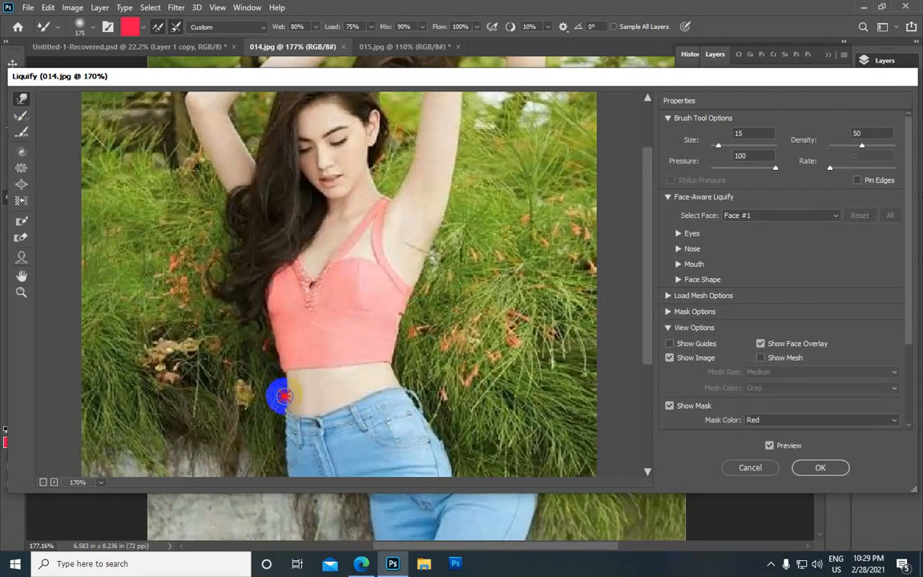
mouse_move(288, 407)
left_mouse_down()
mouse_move(282, 380)
mouse_move(282, 404)
left_mouse_up()
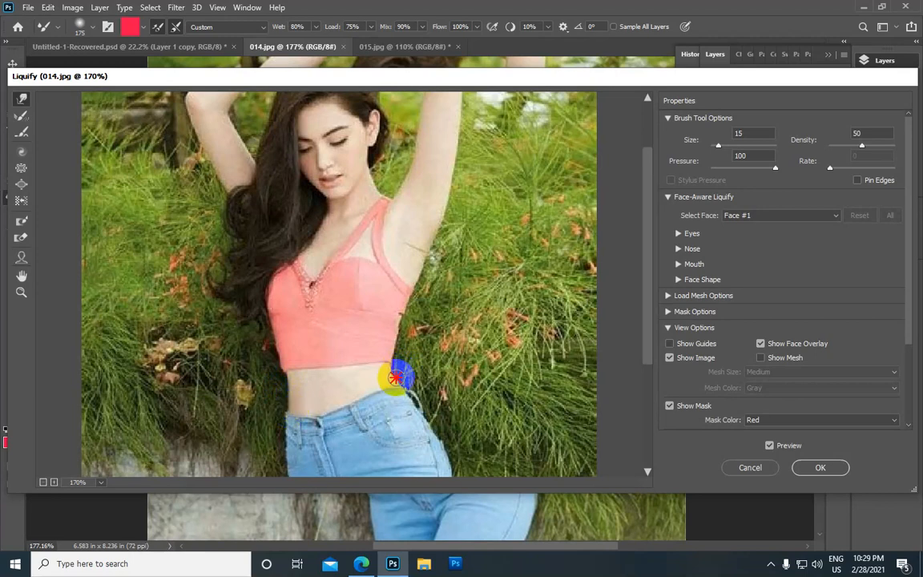
left_click_drag(394, 387, 309, 237)
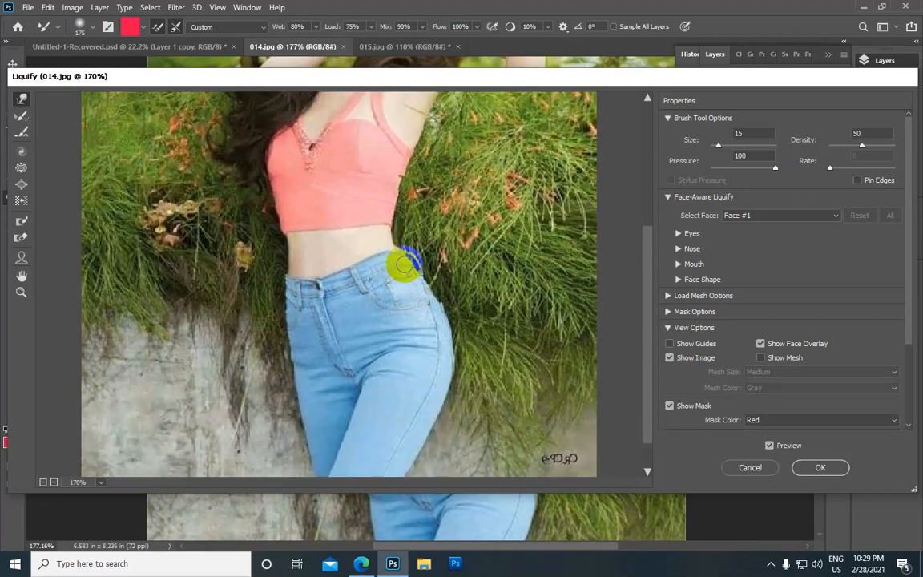
Step: Reshape the outer curve of the jeans from the waistband over the hip to the upper thigh with the size 15 brush
mouse_move(409, 261)
left_mouse_down()
mouse_move(396, 270)
mouse_move(414, 274)
mouse_move(436, 300)
mouse_move(450, 355)
mouse_move(448, 386)
mouse_move(434, 414)
mouse_move(444, 375)
mouse_move(452, 384)
left_mouse_up()
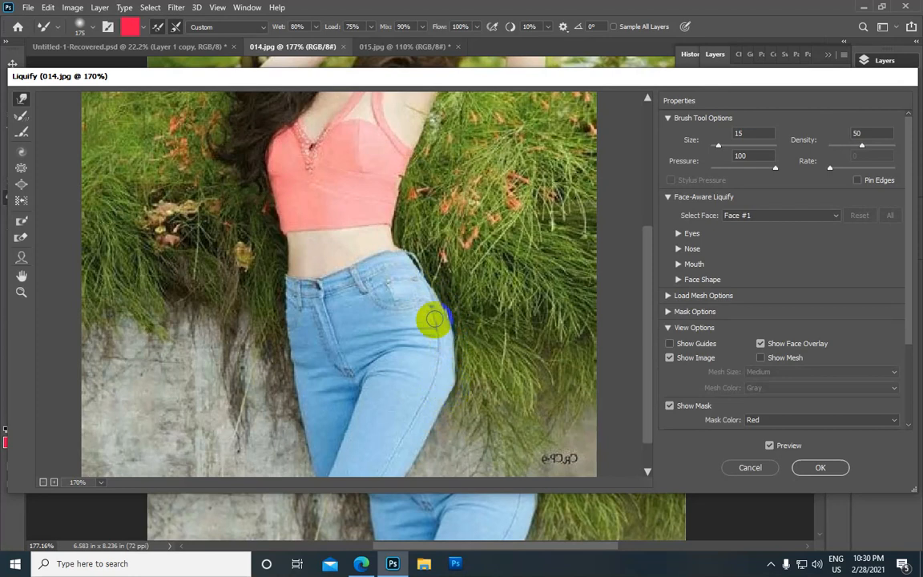
mouse_move(406, 266)
left_mouse_down()
mouse_move(418, 269)
mouse_move(441, 313)
mouse_move(452, 362)
left_mouse_up()
scroll(418, 259, "down", 6)
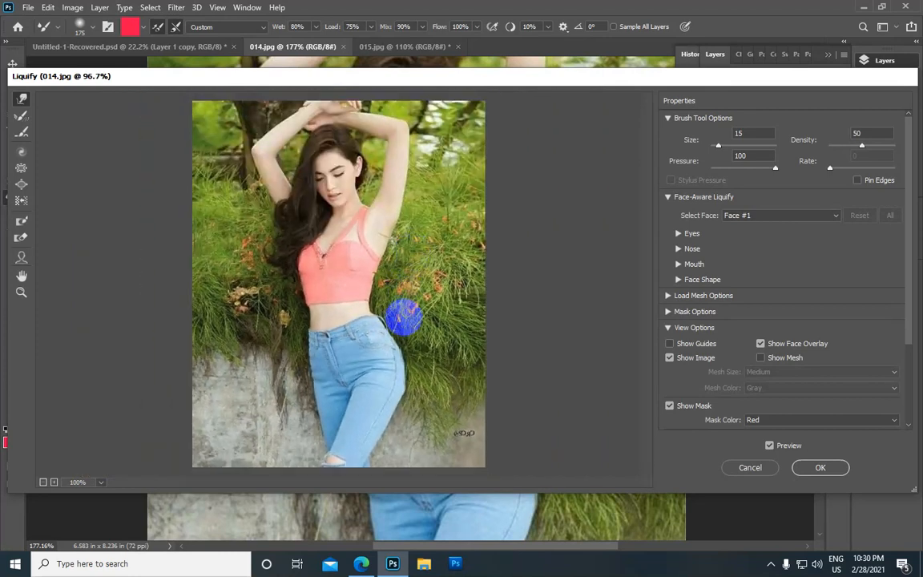
scroll(354, 340, "up", 3)
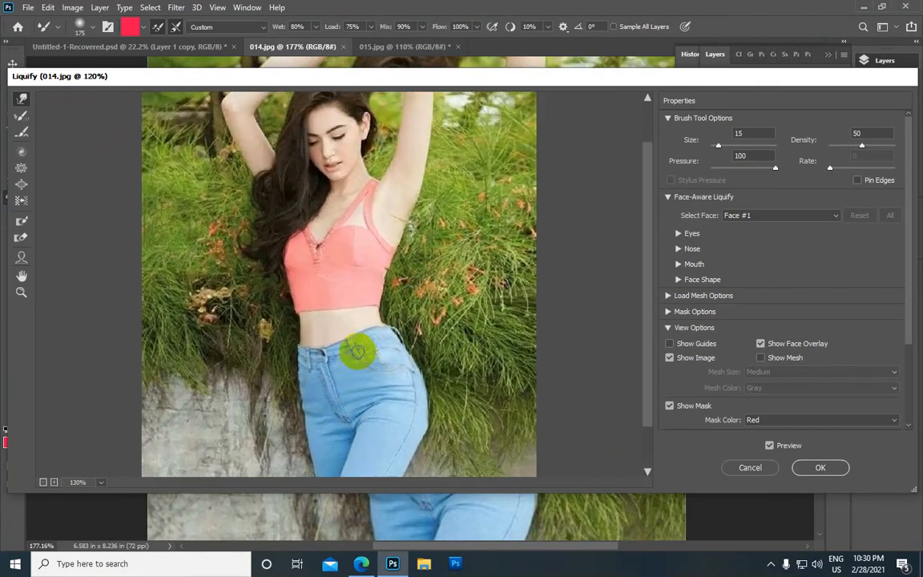
scroll(382, 319, "down", 2)
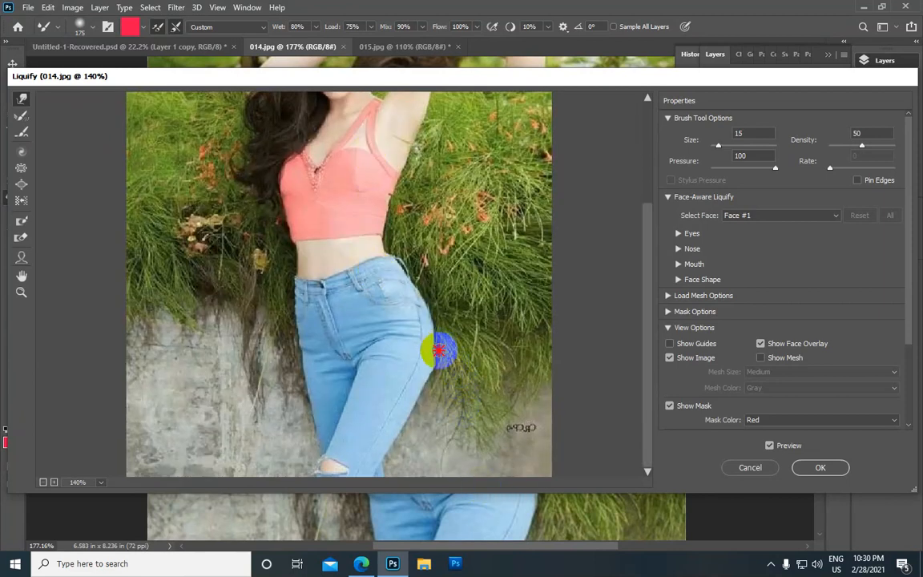
mouse_move(435, 358)
left_mouse_down()
mouse_move(427, 383)
mouse_move(424, 348)
mouse_move(412, 391)
left_mouse_up()
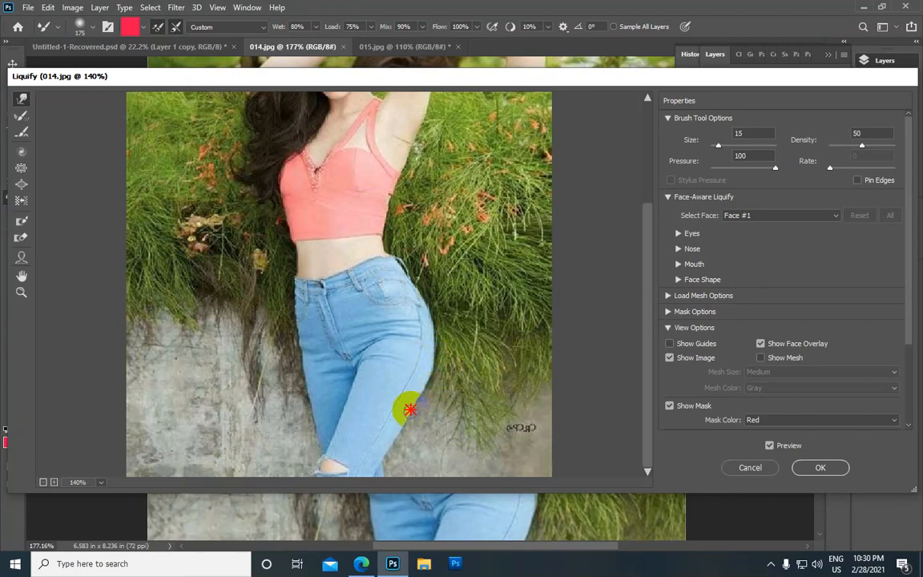
scroll(420, 215, "down", 4)
scroll(358, 155, "up", 3)
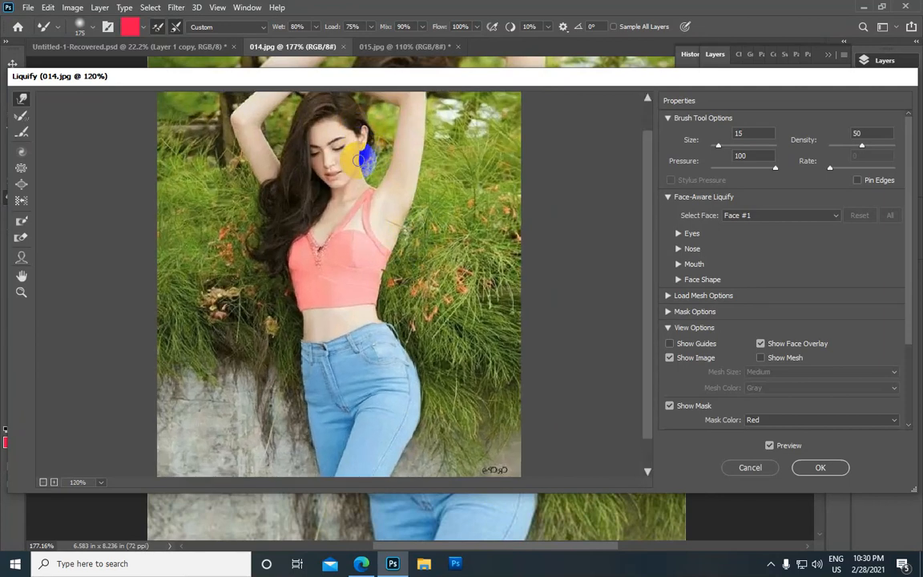
scroll(355, 176, "up", 1)
scroll(353, 204, "up", 2)
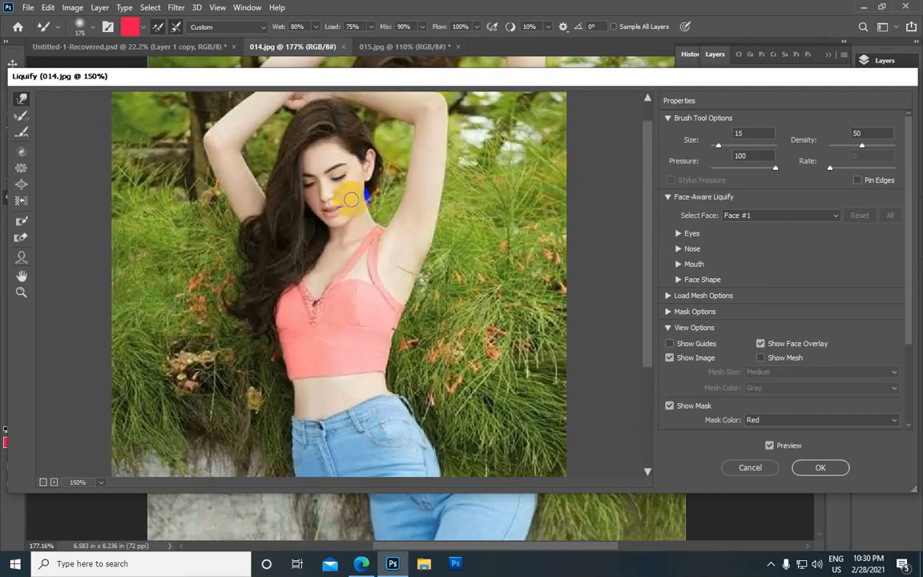
Step: Reshape the bust edge of the pink top beside the long hair with the size 15 Forward Warp brush
scroll(341, 210, "up", 3)
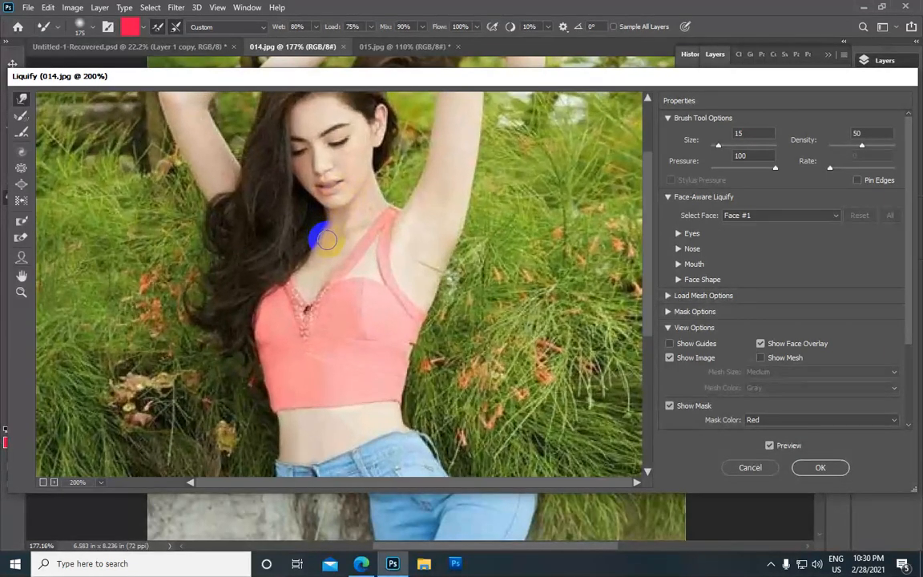
scroll(324, 240, "up", 1)
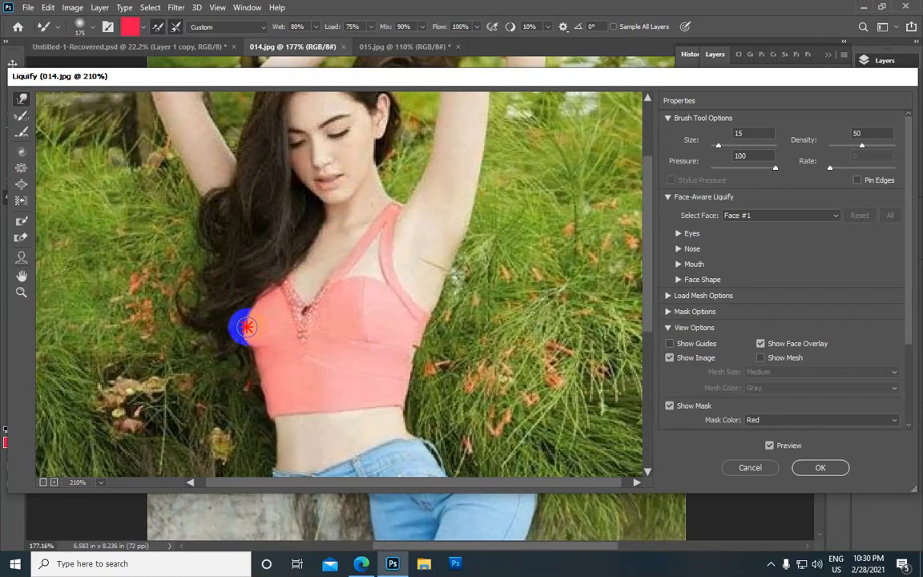
mouse_move(261, 304)
left_mouse_down()
mouse_move(265, 279)
mouse_move(265, 308)
left_mouse_up()
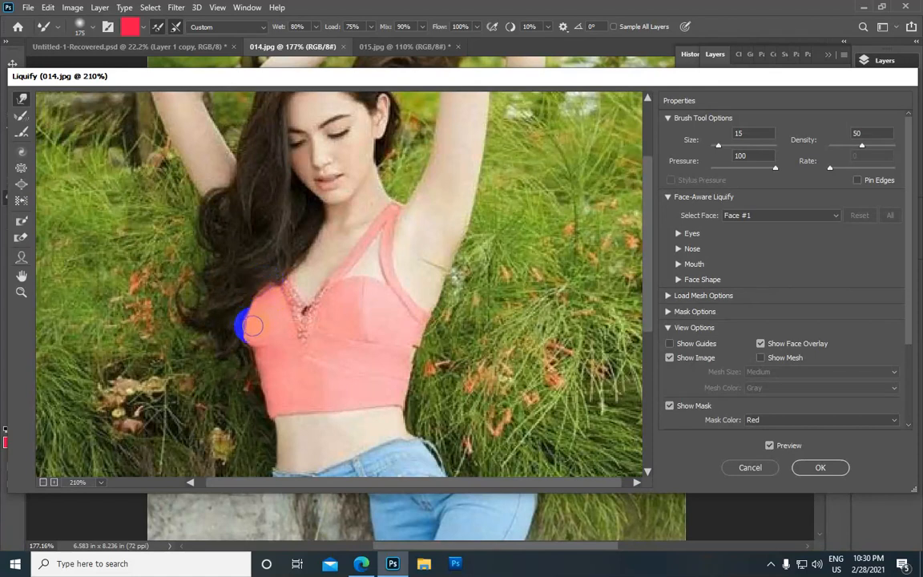
Step: Check the whole reshaped figure and apply the Liquify changes to 014.jpg
scroll(354, 334, "down", 5)
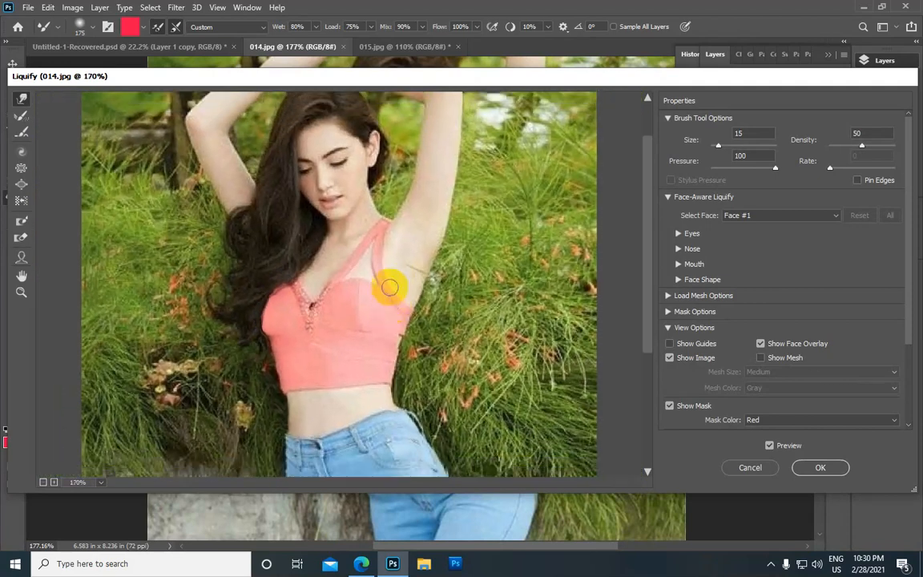
scroll(386, 268, "down", 2)
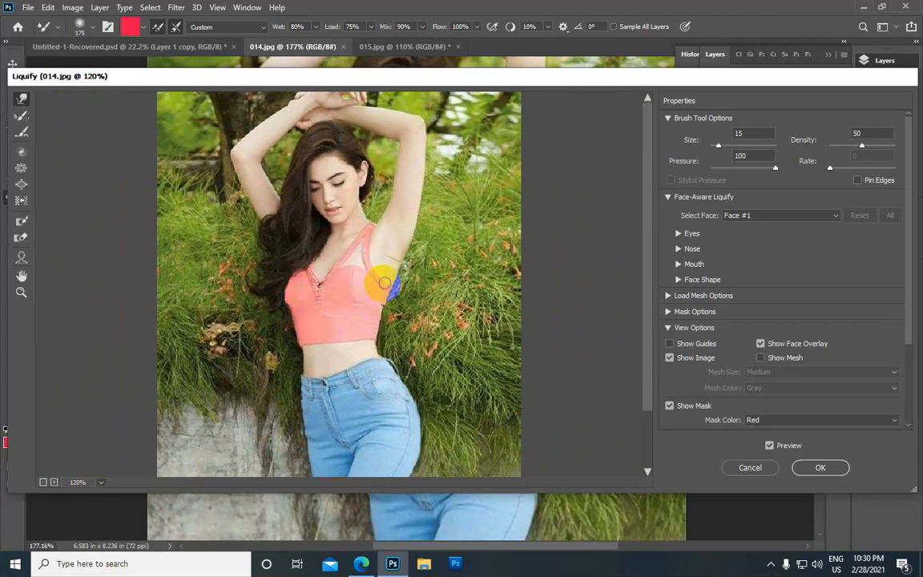
scroll(368, 257, "down", 2)
scroll(400, 233, "down", 3)
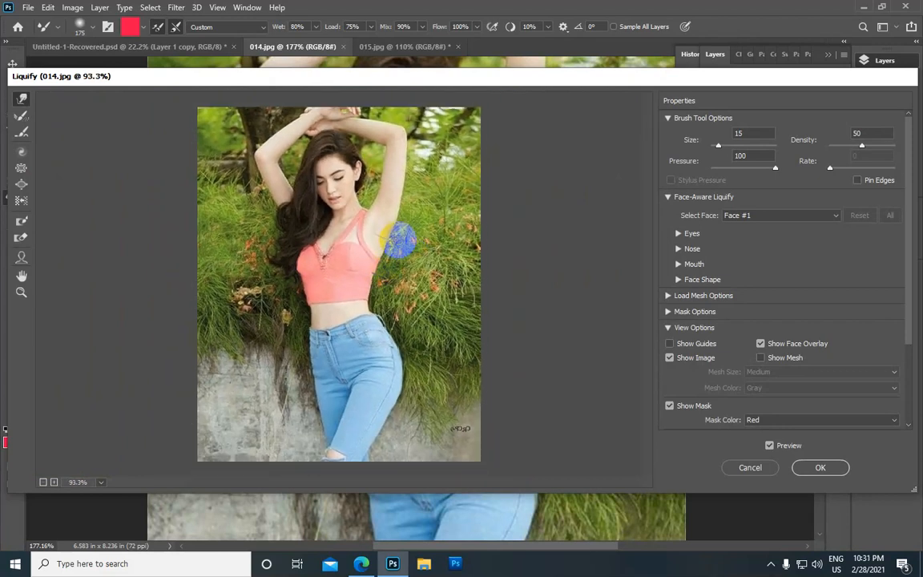
scroll(386, 192, "up", 1)
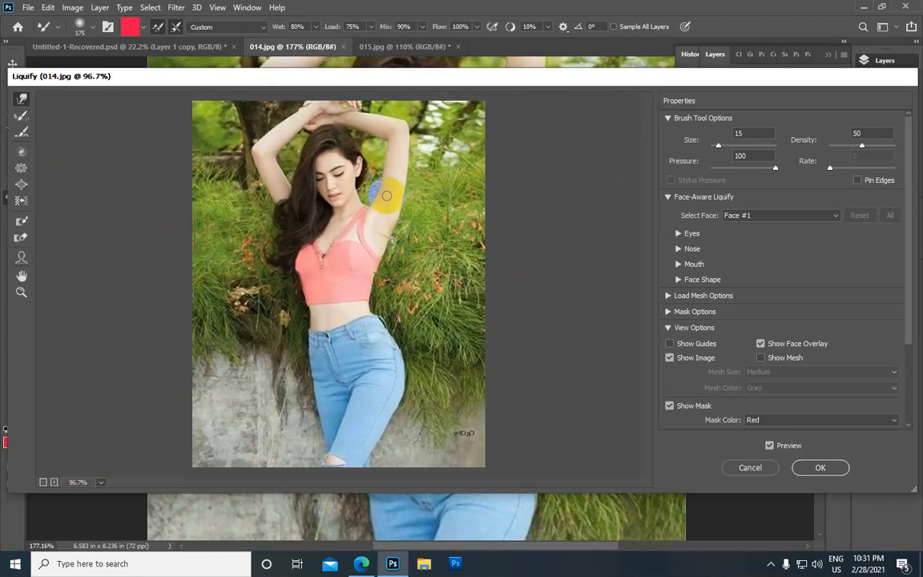
scroll(385, 180, "up", 1)
scroll(383, 174, "down", 1)
scroll(391, 165, "up", 2)
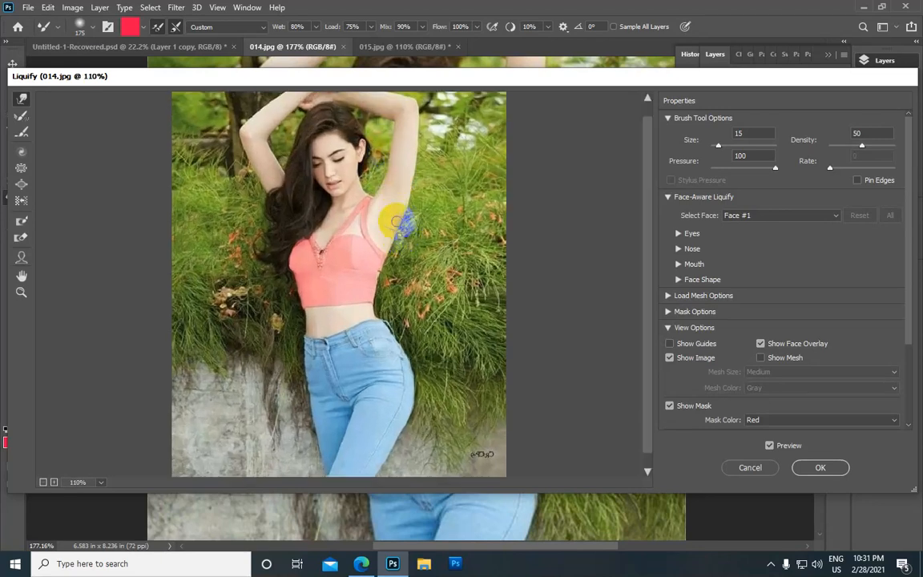
scroll(391, 221, "up", 1)
scroll(394, 226, "up", 1)
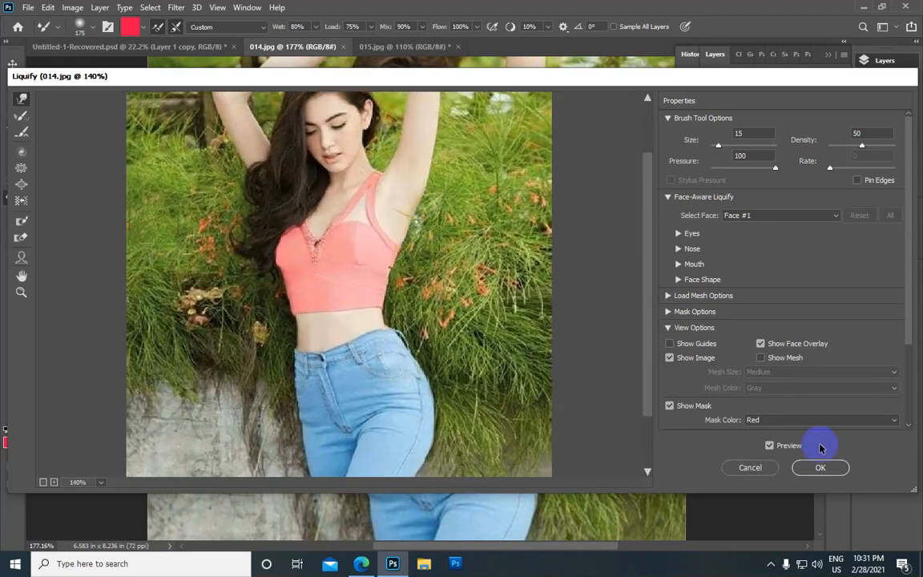
left_click(820, 468)
Step: Review the reshaped figure in 014.jpg, look at the 015.jpg result for comparison, and return to 014.jpg
scroll(499, 202, "down", 3)
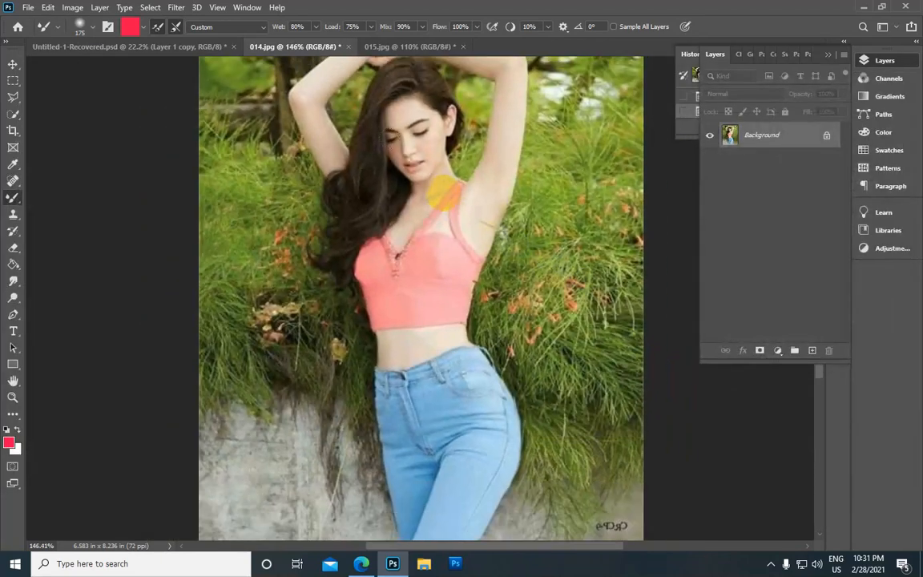
scroll(420, 298, "down", 1)
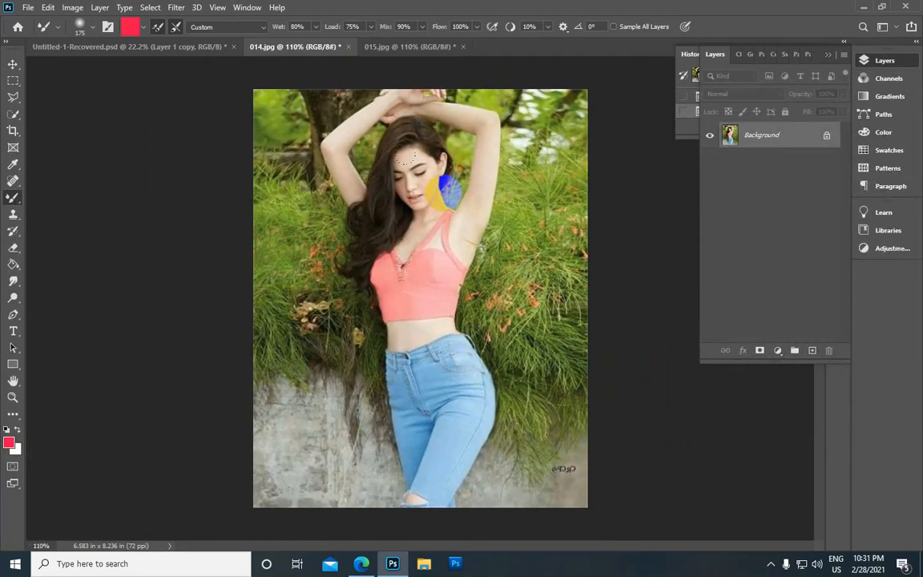
scroll(444, 190, "up", 1)
left_click(417, 48)
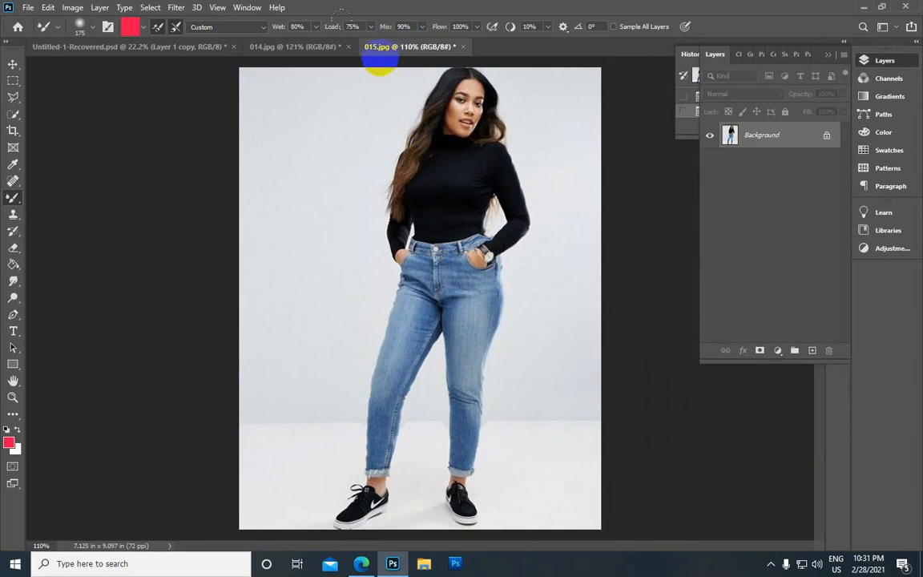
left_click(325, 47)
scroll(471, 233, "down", 1)
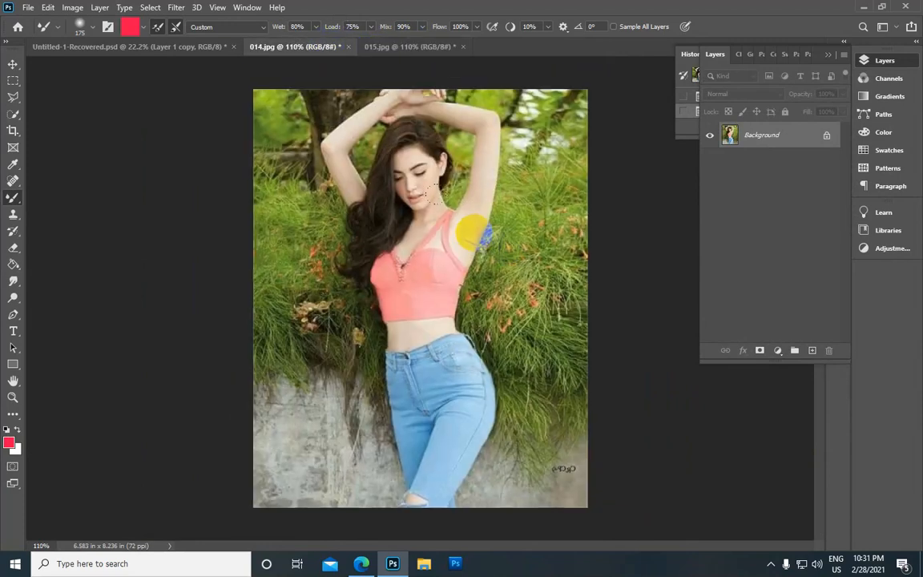
scroll(409, 232, "up", 2)
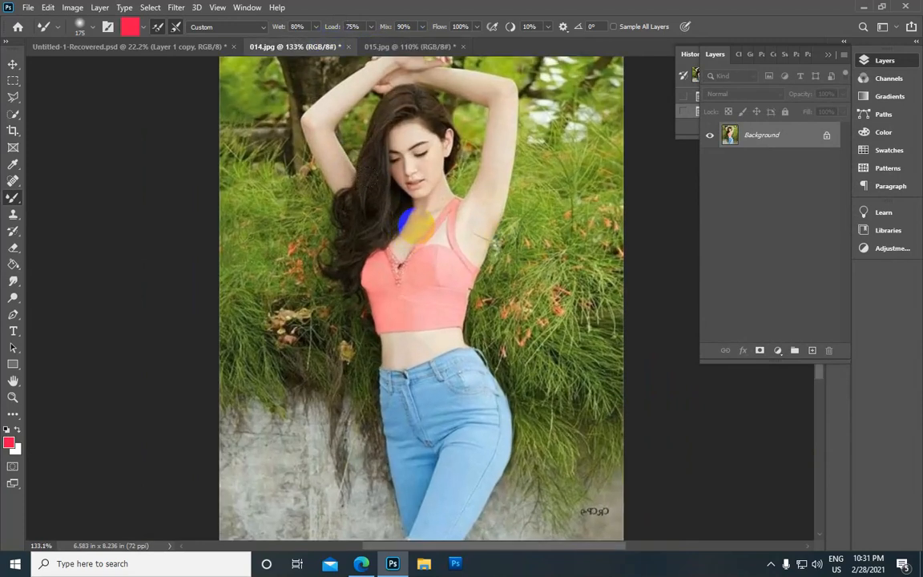
scroll(409, 228, "down", 1)
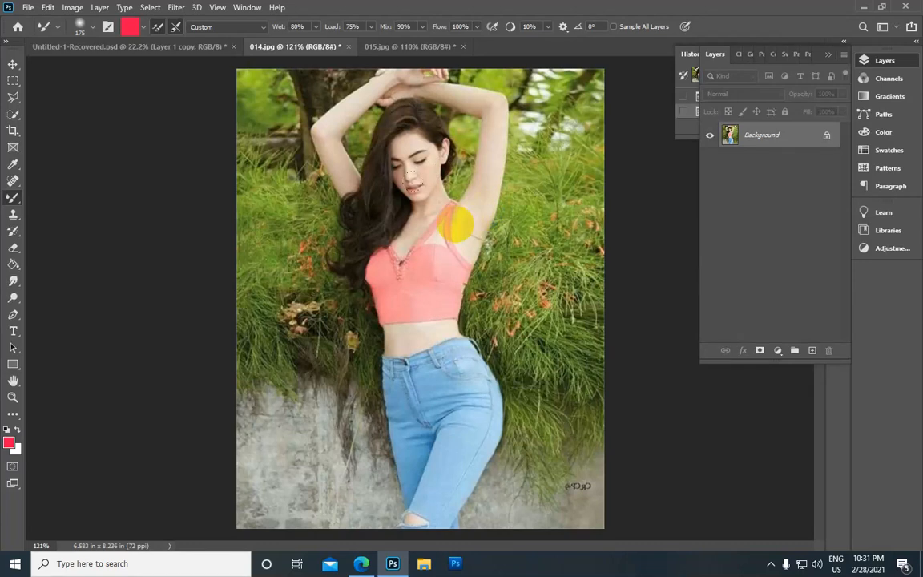